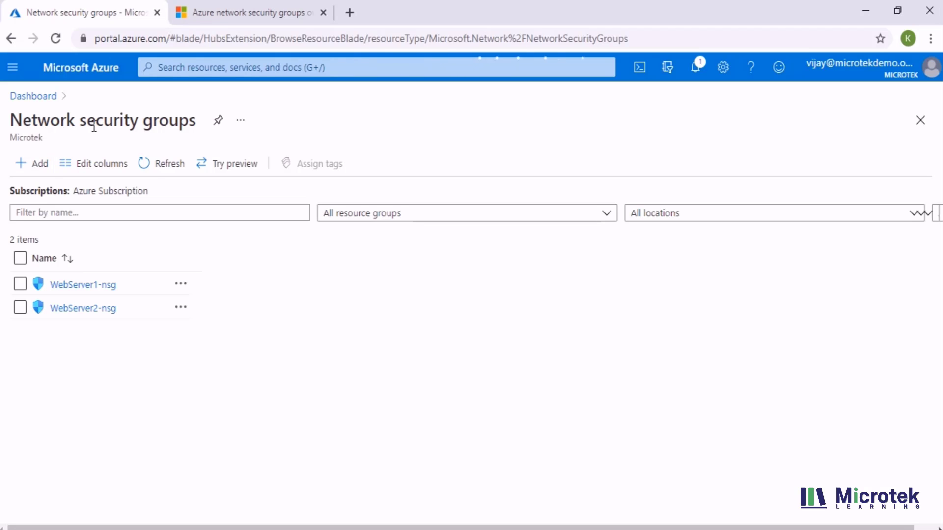
- Start a new network security group and create a new resource group named NSG-RG for it
click(25, 166)
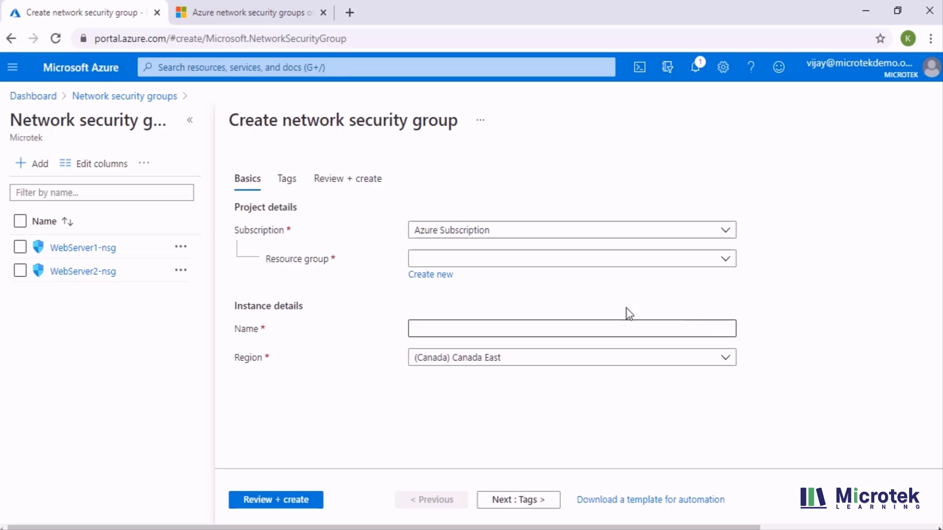
click(506, 260)
click(506, 261)
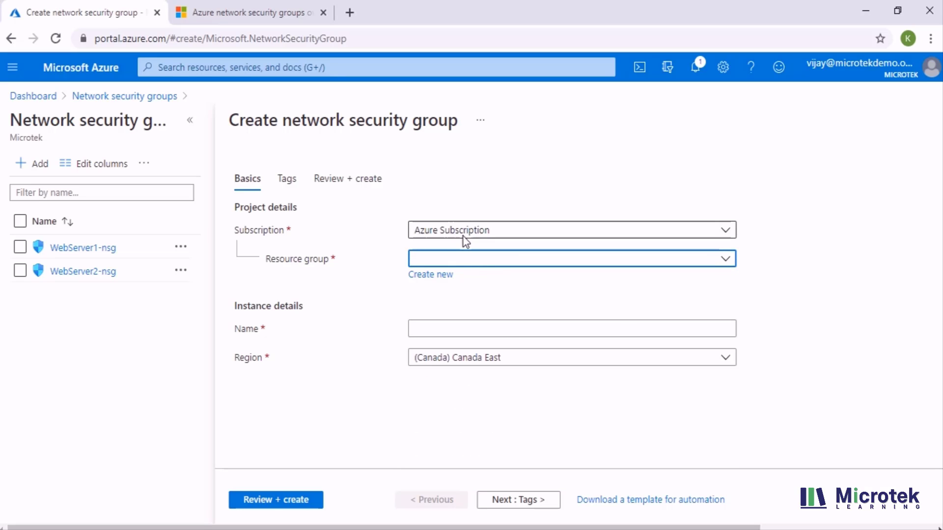
click(446, 277)
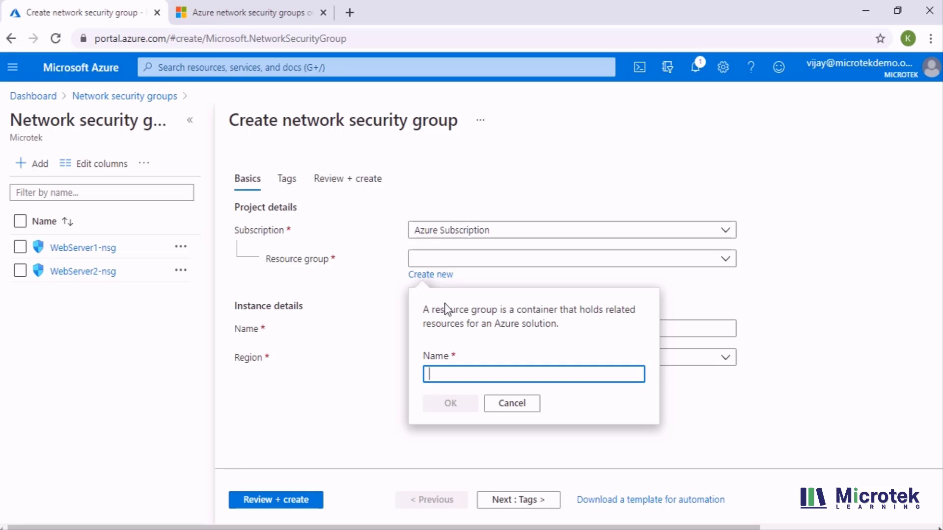
text(NSG)
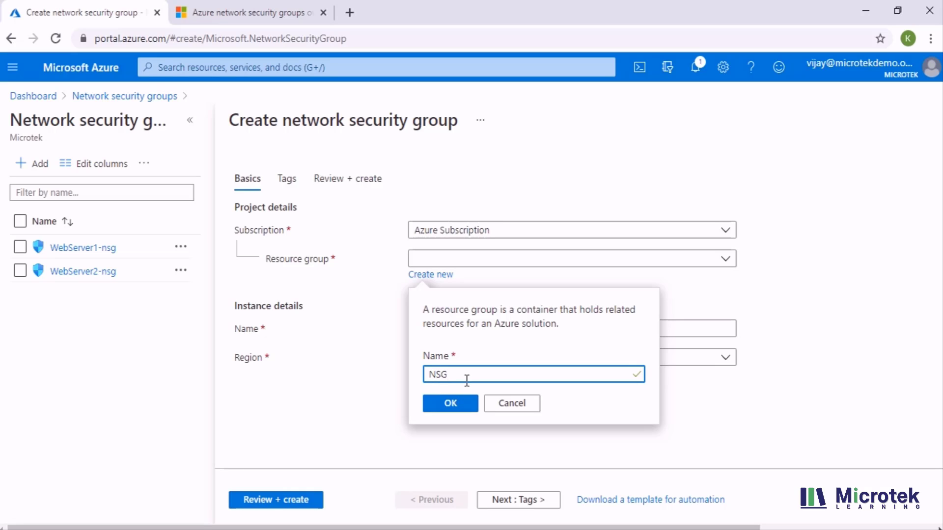
text(-RG)
click(467, 404)
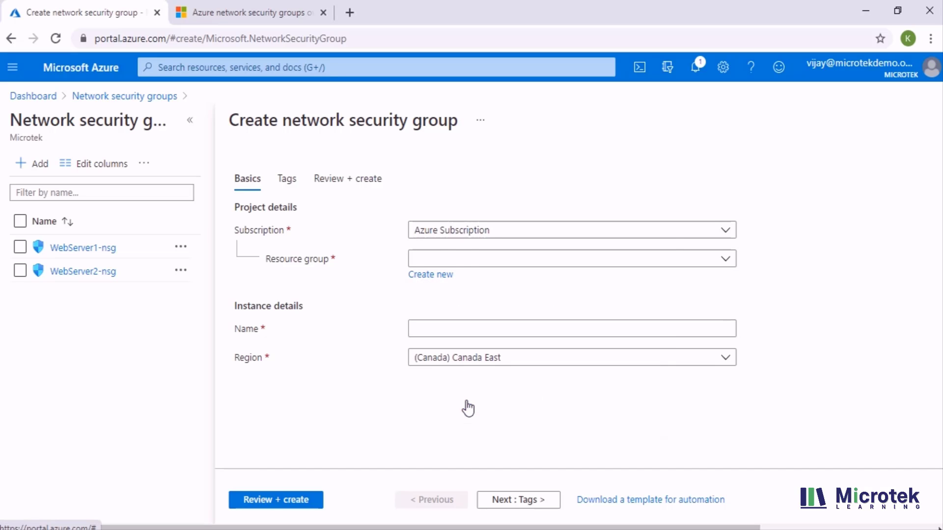
- Name the network security group NSG-Web and set its region to (Canada) Canada East
click(455, 331)
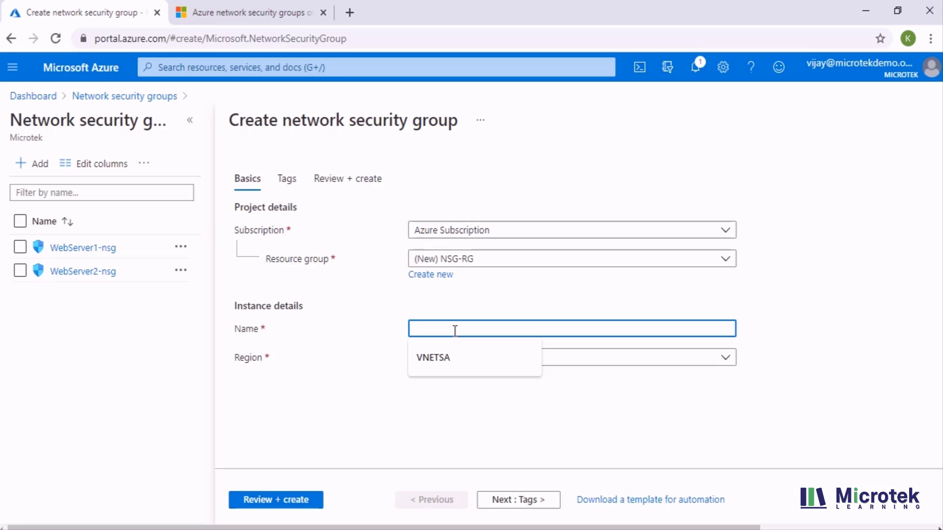
text(NSG)
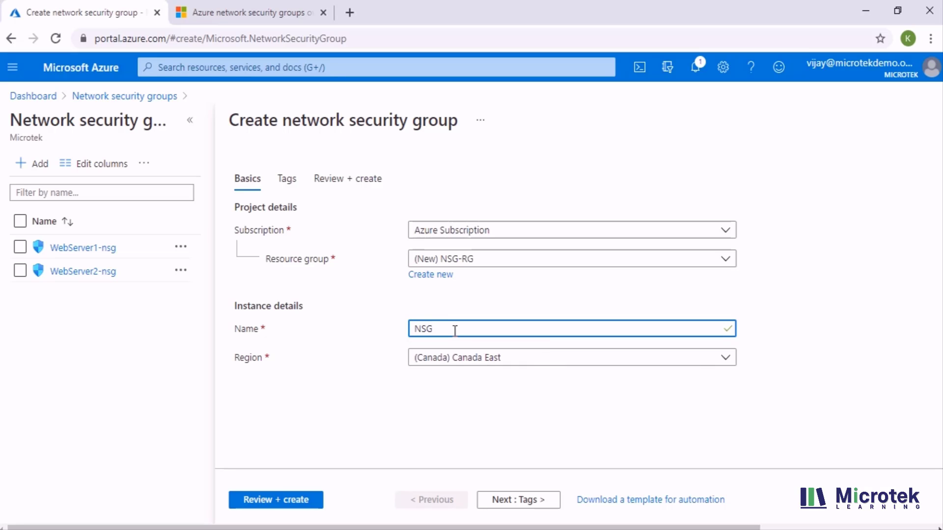
text(-VM)
key(BackSpace)
key(BackSpace)
text(W)
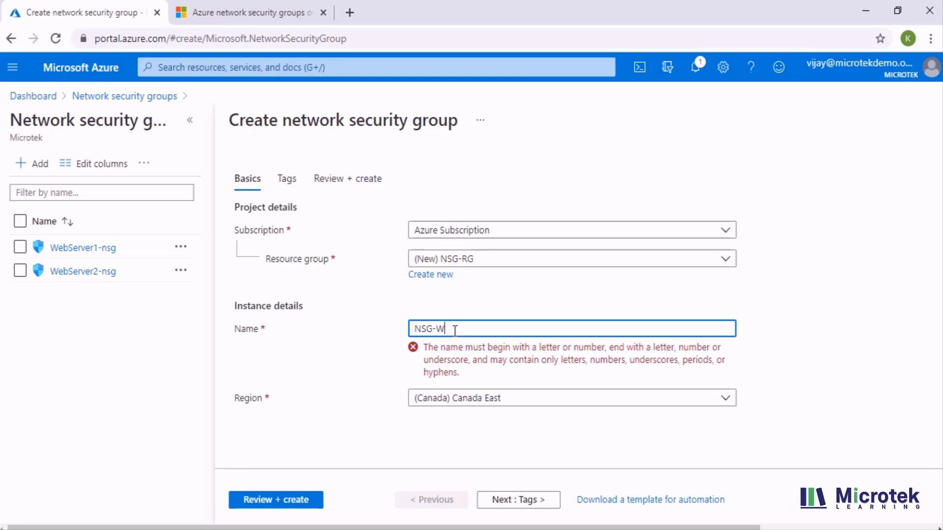
text(eb)
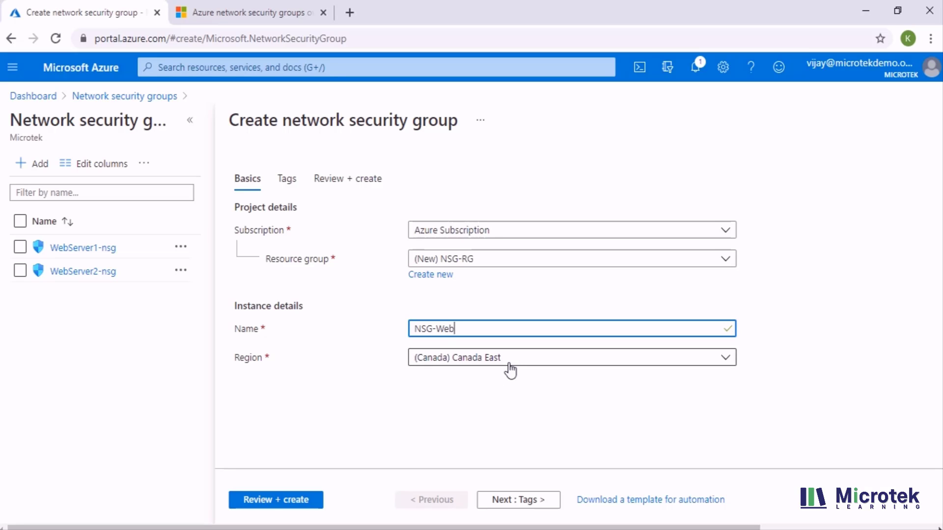
click(510, 371)
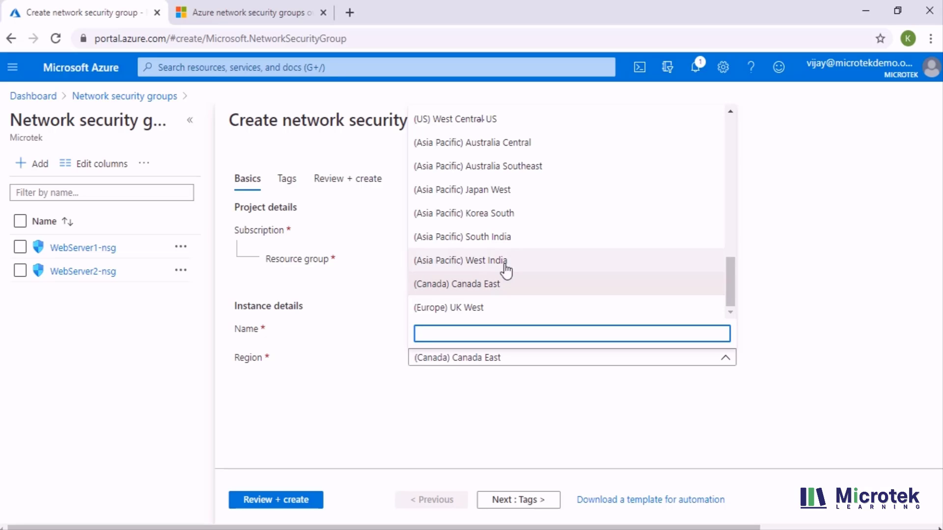
click(503, 285)
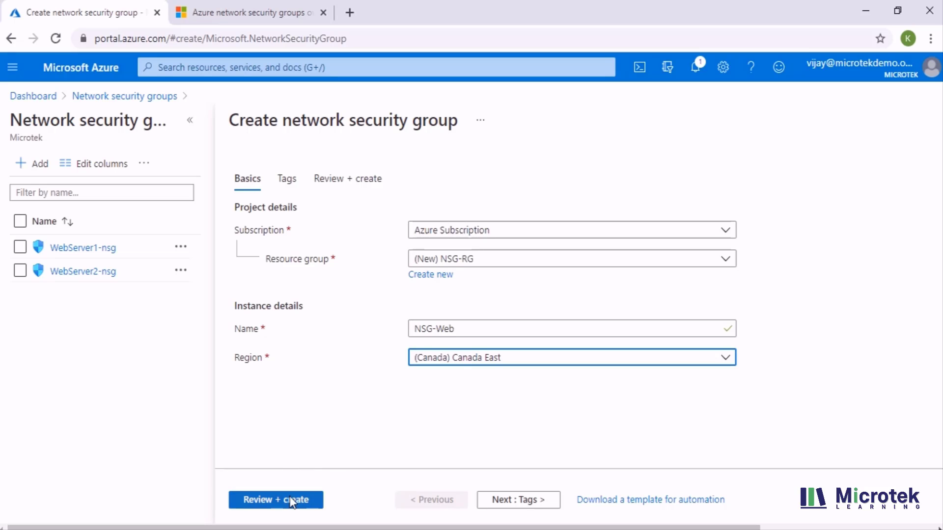
- Create the network security group without any tags and open the deployed resource
click(500, 505)
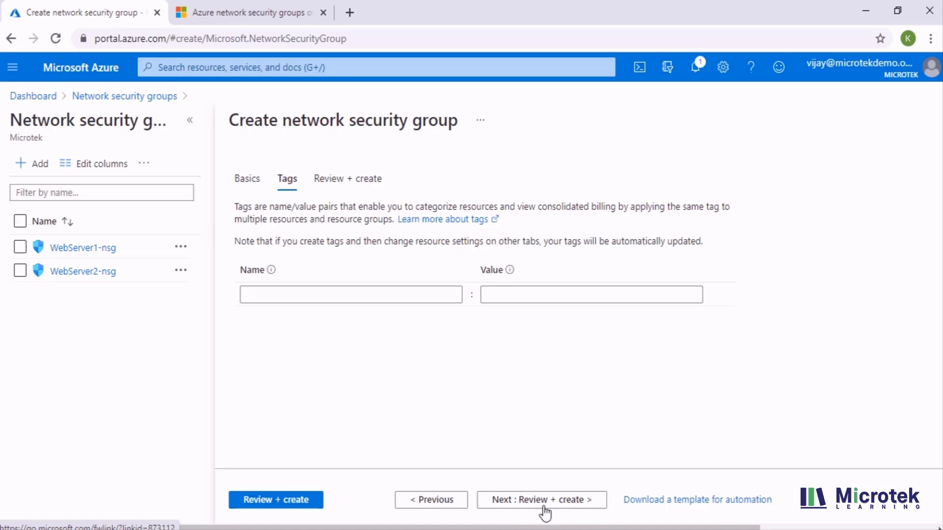
click(509, 500)
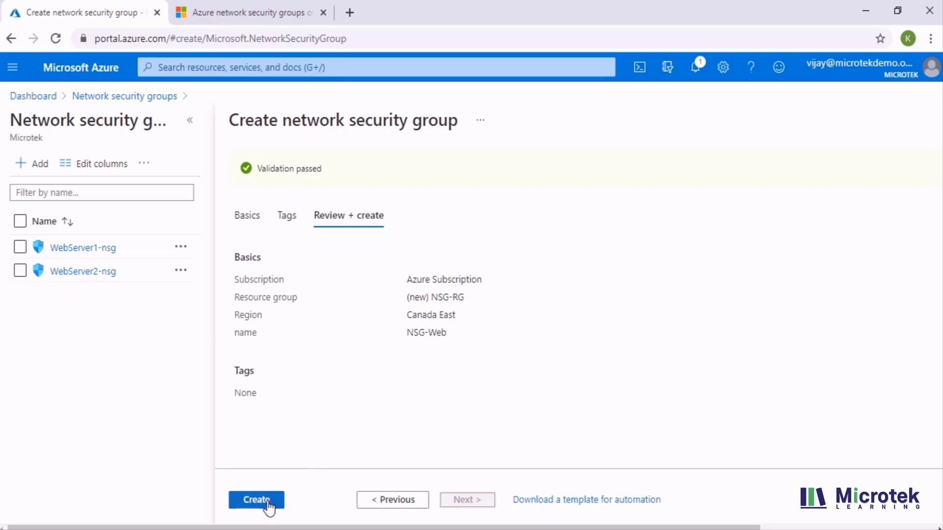
click(263, 501)
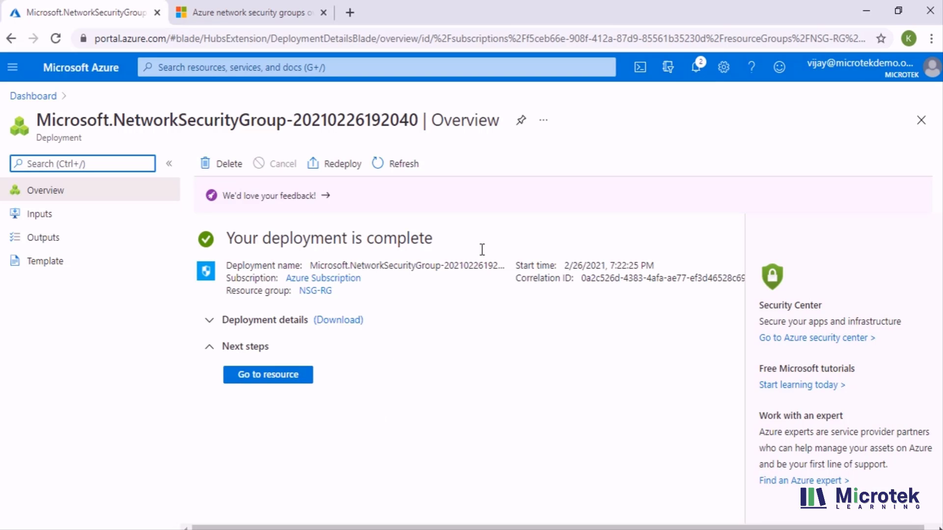
click(250, 375)
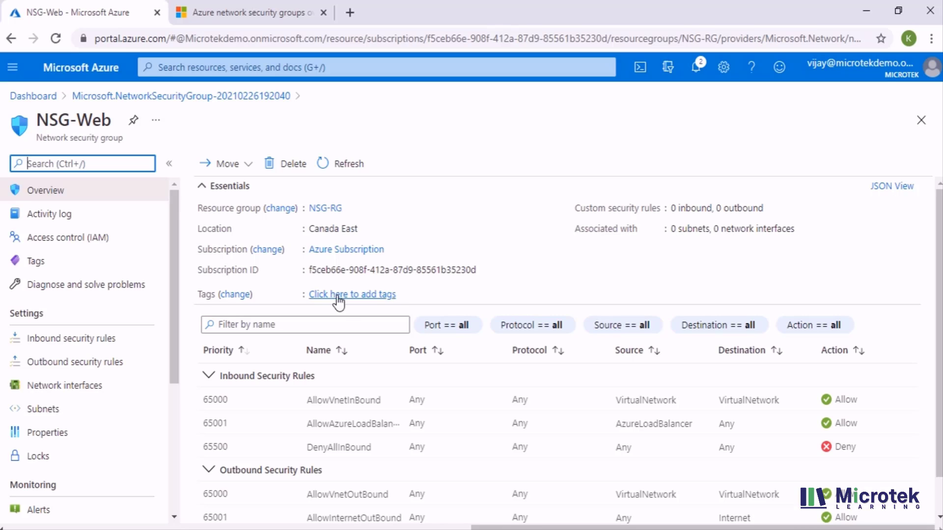
- Start a new inbound security rule for NSG-Web with source Any and destination VirtualNetwork
scroll(380, 352, down, 1)
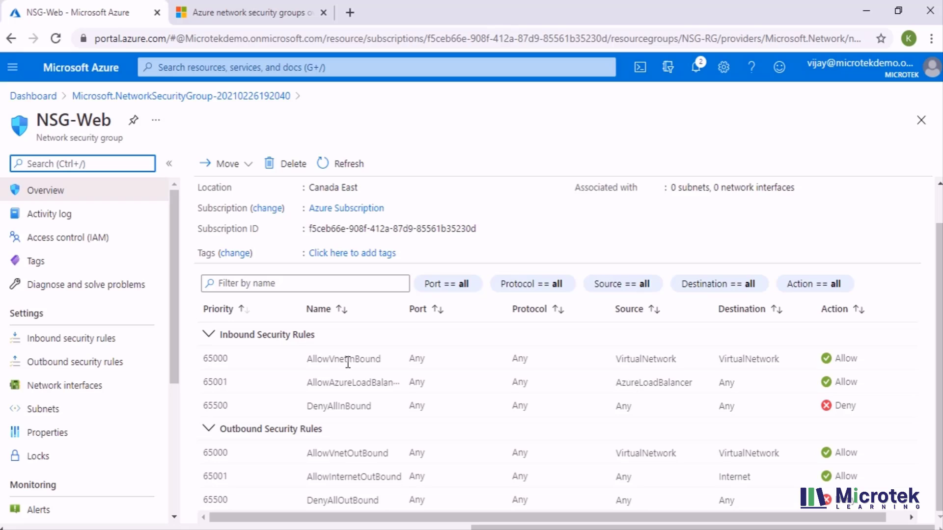
click(91, 341)
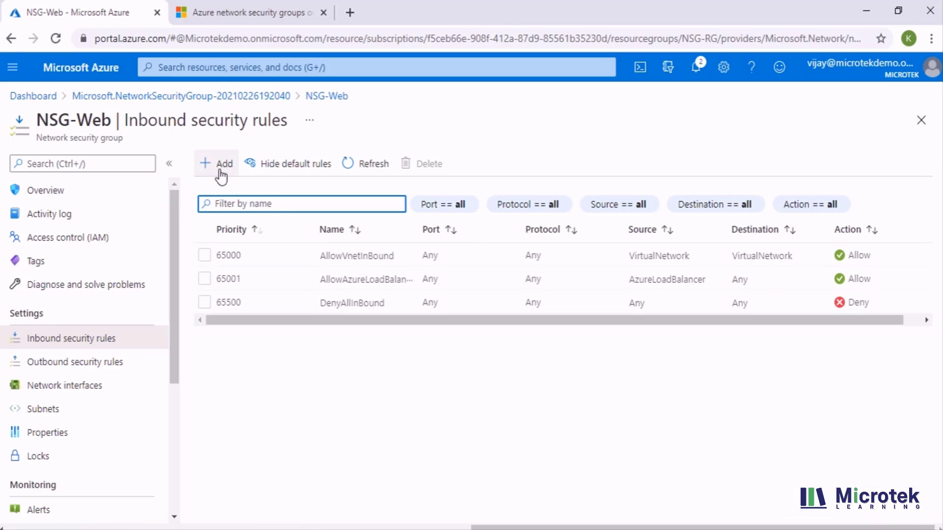
click(221, 176)
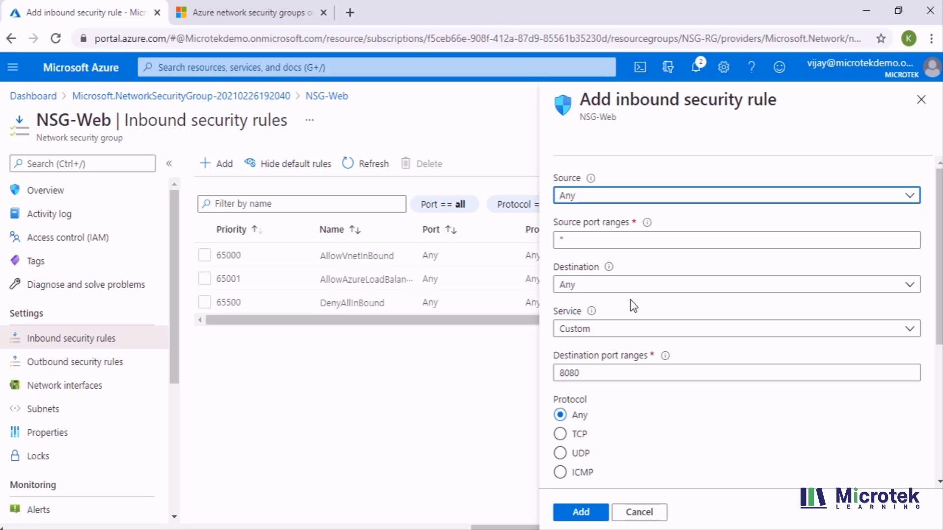
click(600, 198)
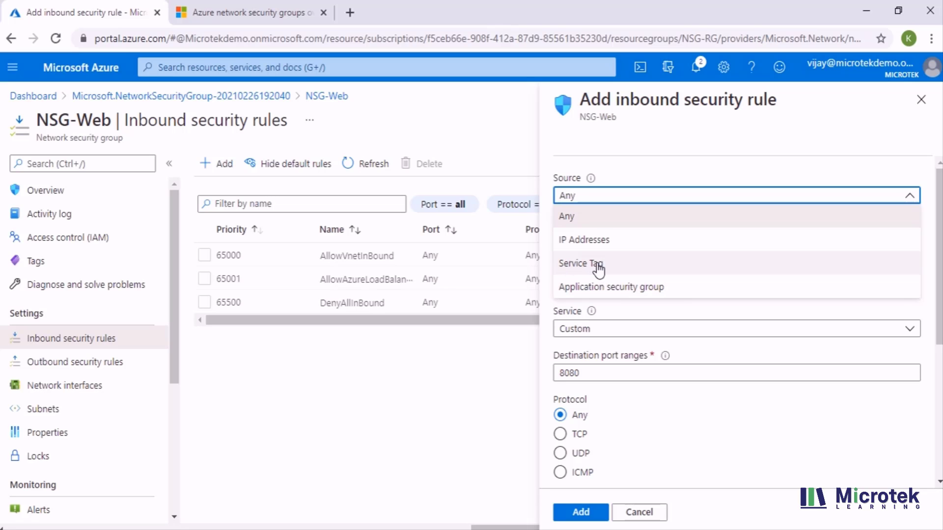
click(586, 222)
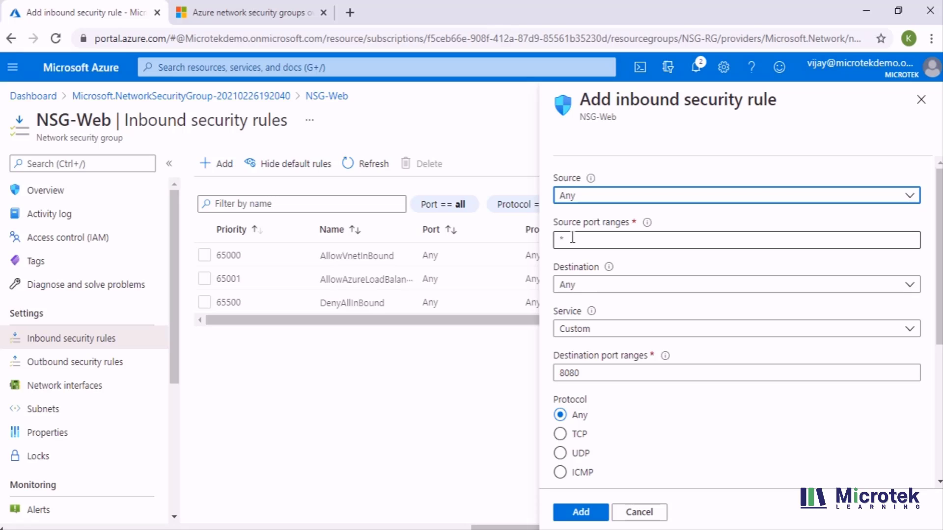
click(580, 290)
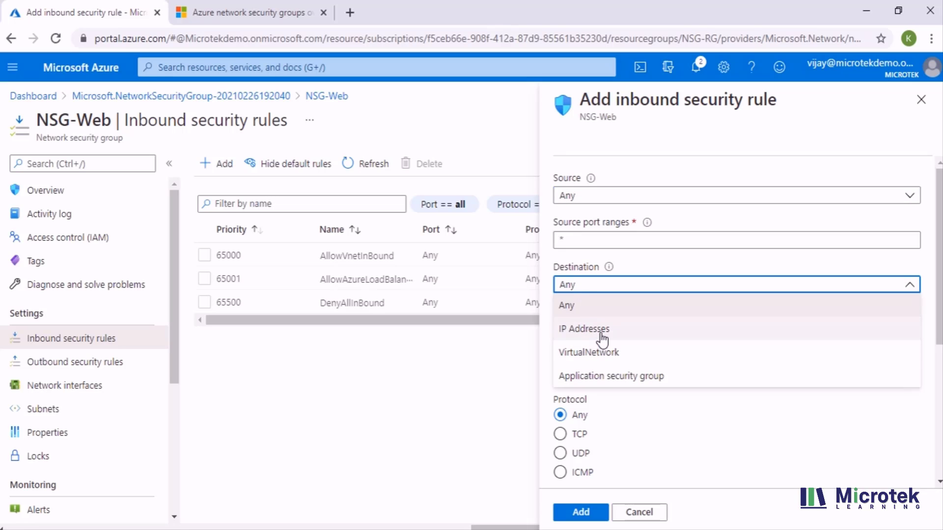
click(595, 354)
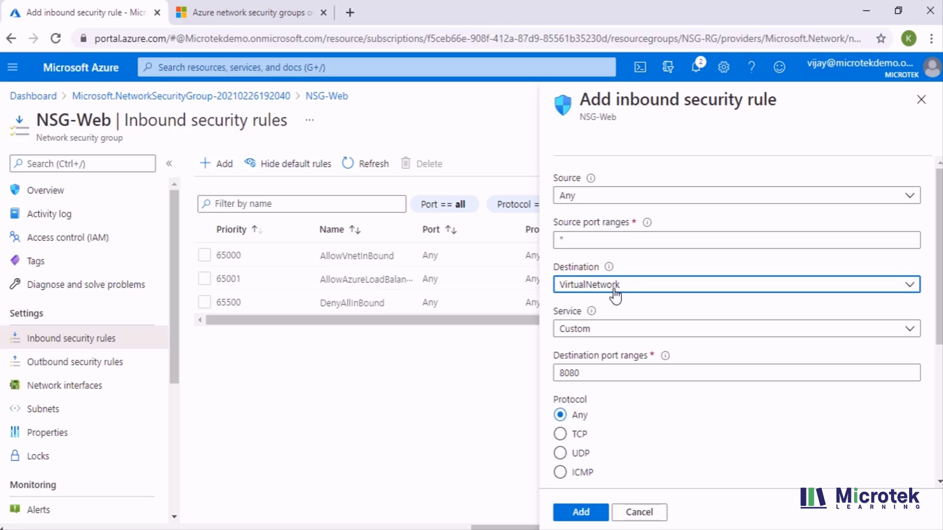
- Apply the RDP service preset to the inbound rule, then switch the service to Custom, keeping port 3389 and TCP
click(604, 328)
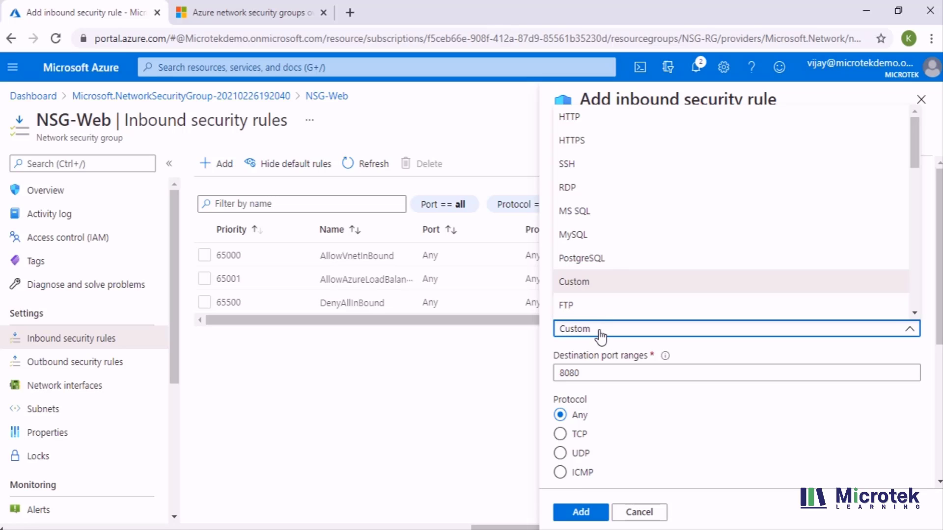
click(589, 189)
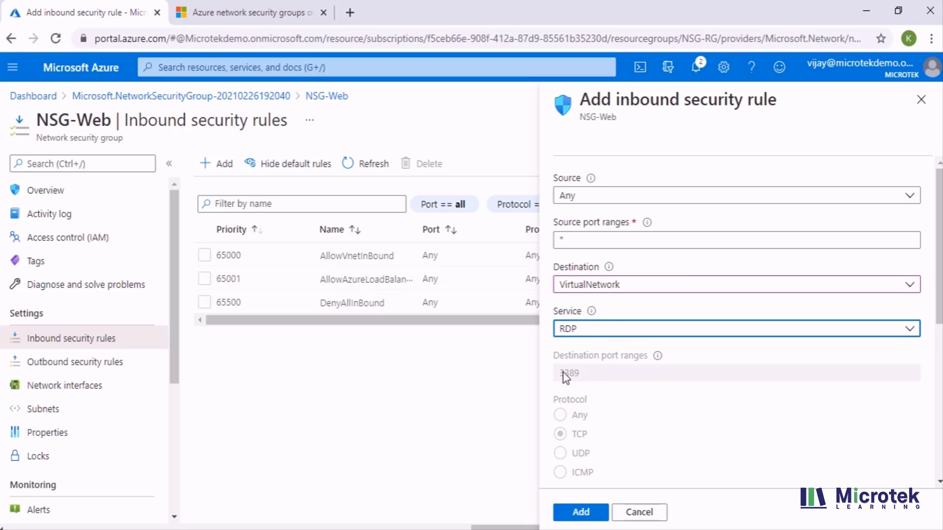
click(574, 331)
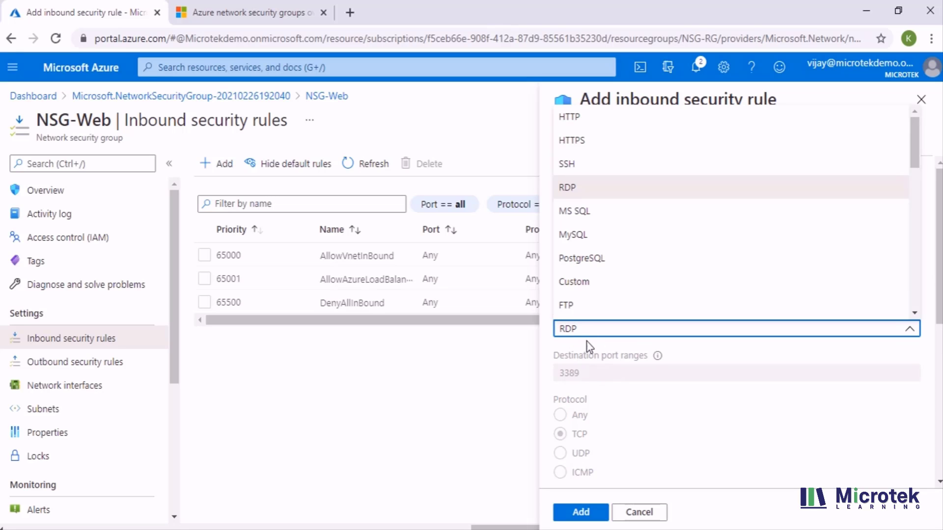
click(604, 287)
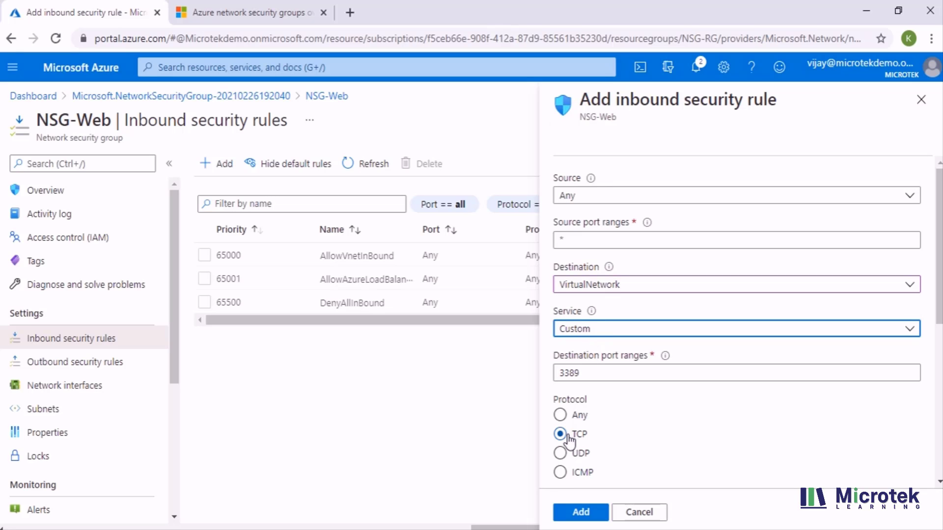
- Set the inbound rule's priority to 4096 and name it AllowRDP, leaving the description empty
scroll(603, 428, down, 1)
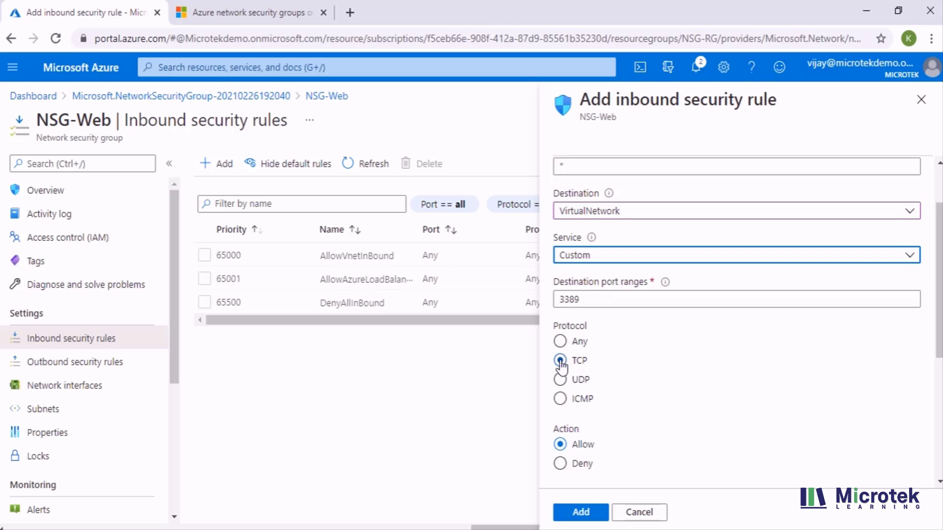
scroll(607, 406, down, 2)
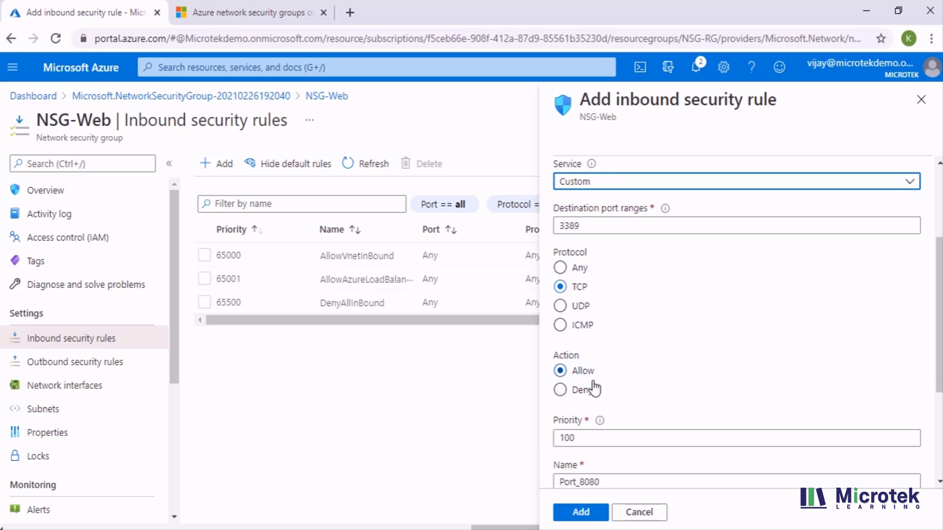
drag(584, 366, 523, 370)
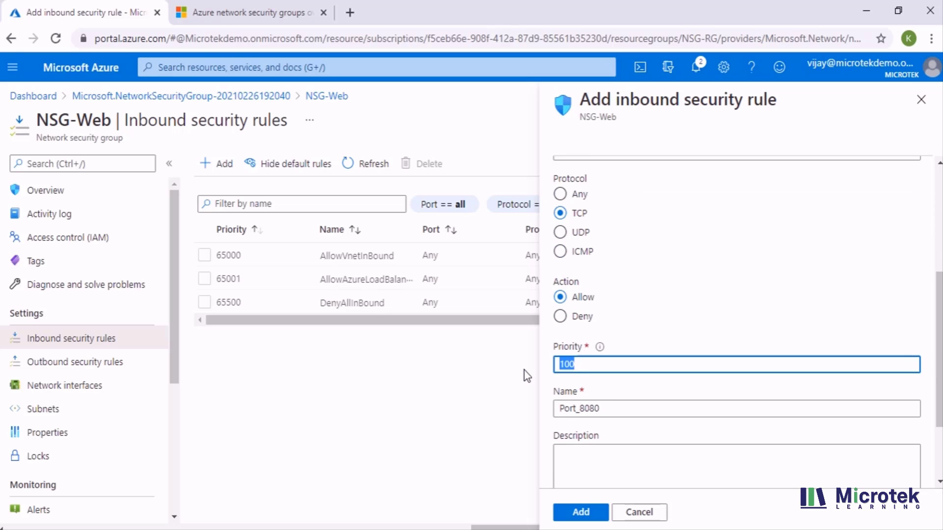
text(4096)
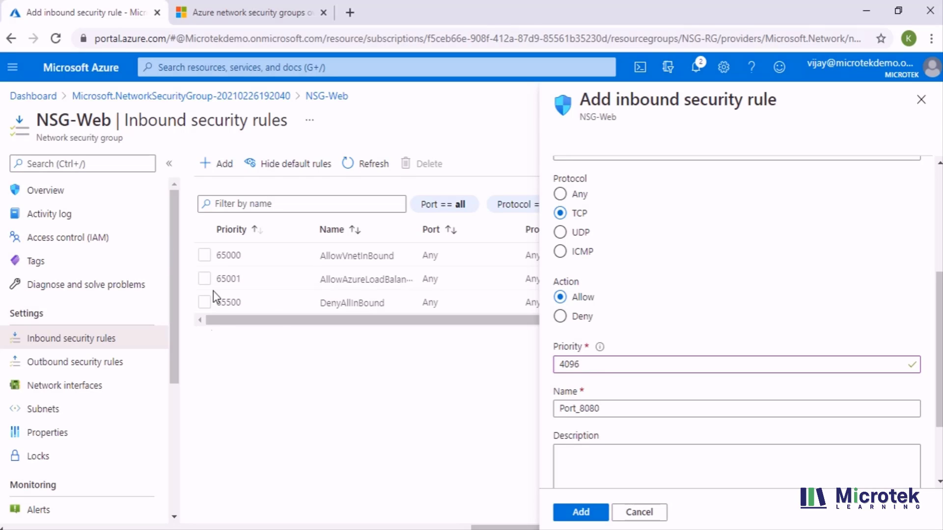
drag(610, 417, 521, 409)
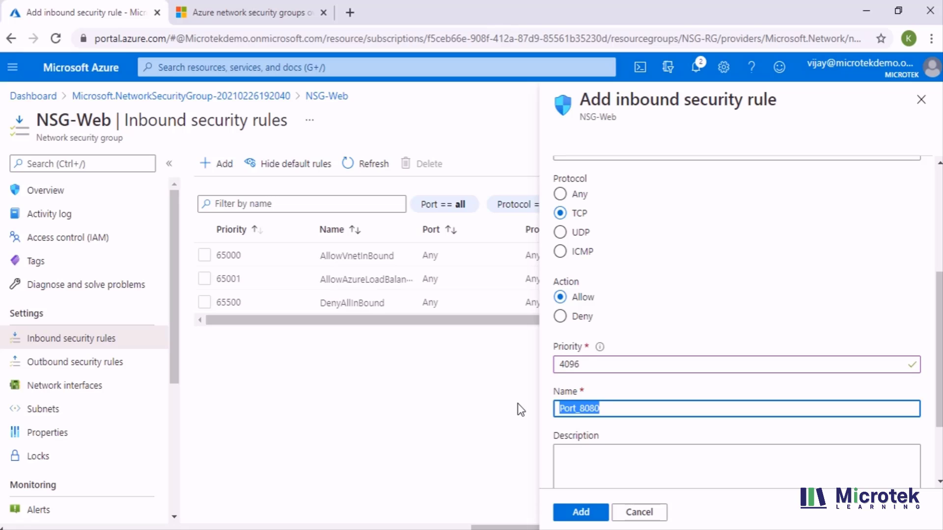
text(Allow)
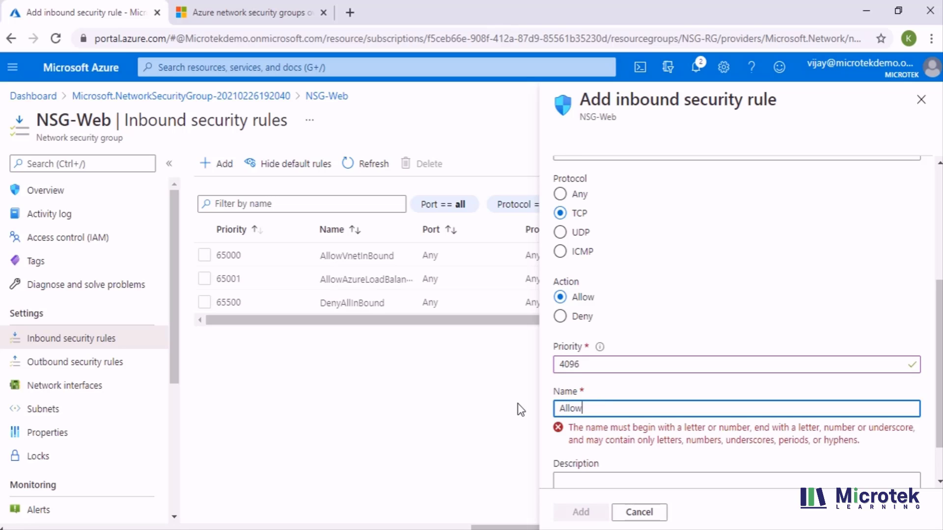
text(RDP)
scroll(626, 390, down, 1)
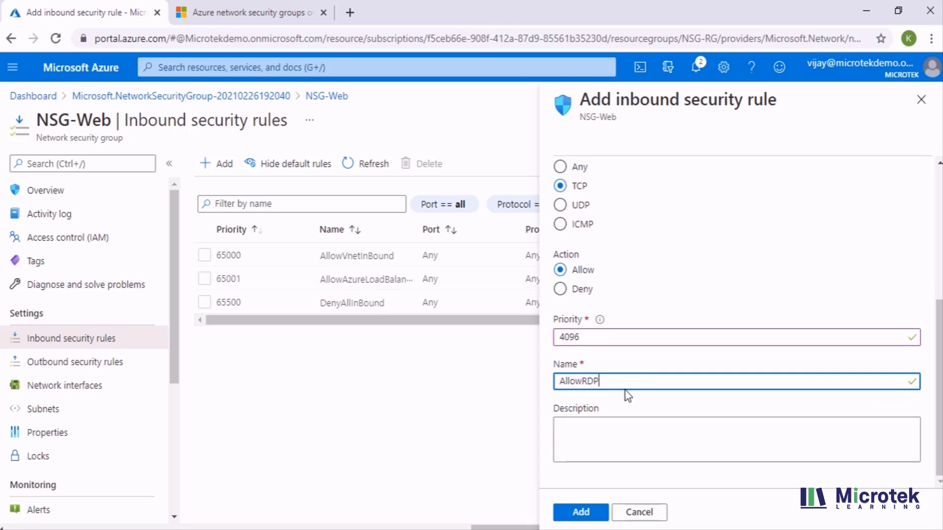
click(588, 437)
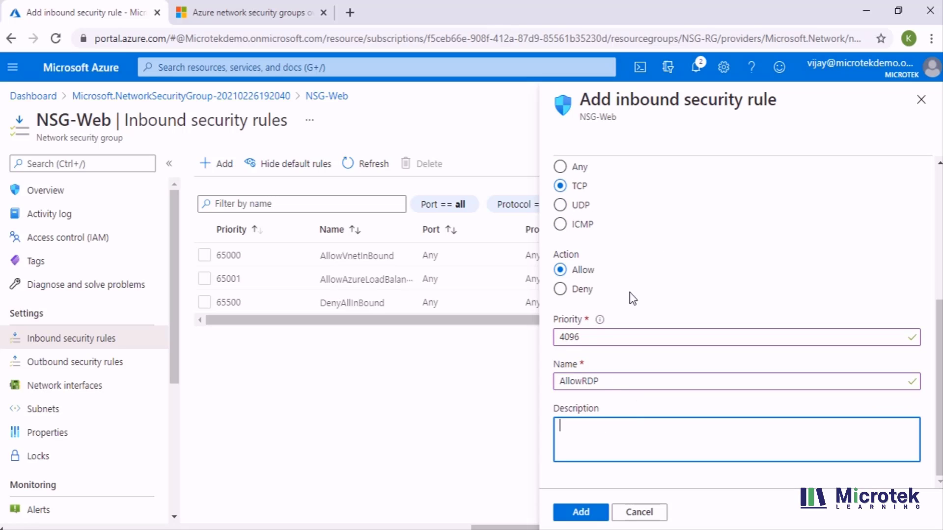
scroll(635, 376, up, 3)
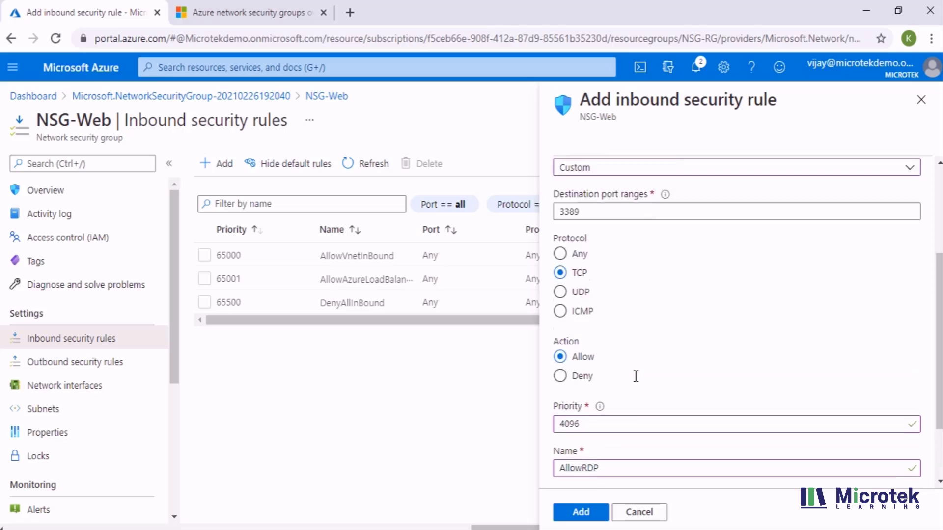
- Review the AllowRDP inbound rule's source, port, protocol and priority settings and add the rule to NSG-Web
scroll(635, 377, up, 6)
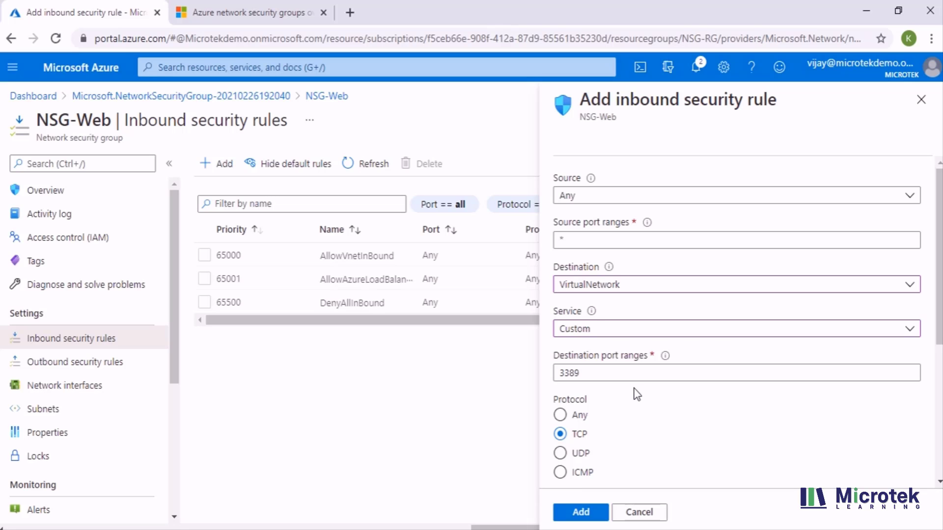
click(572, 373)
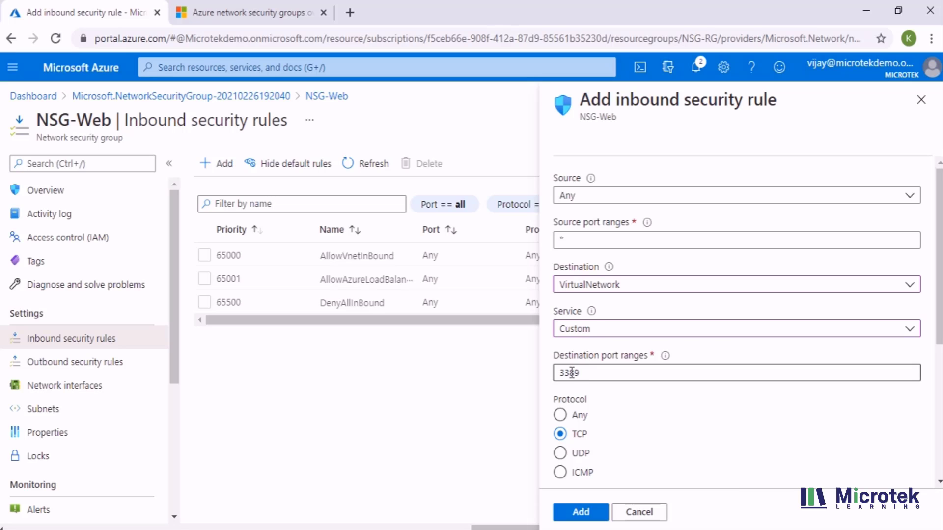
scroll(644, 410, down, 5)
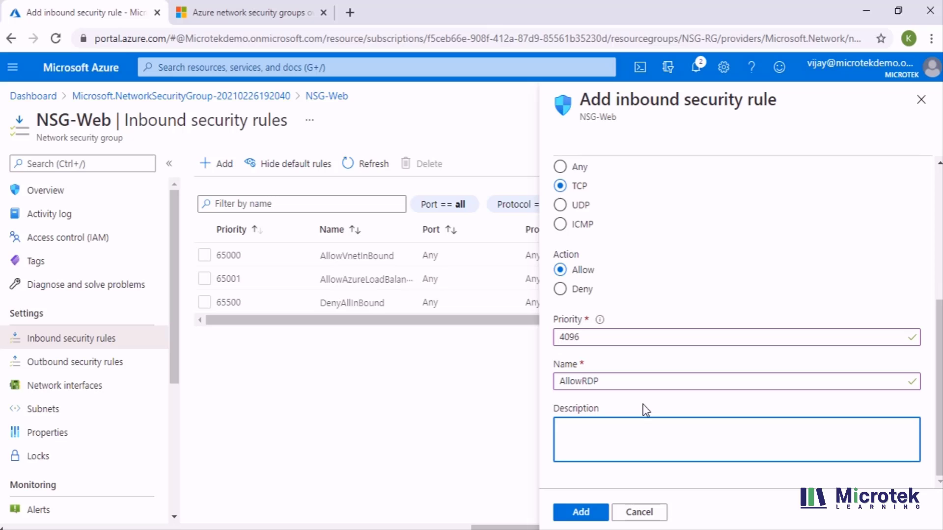
click(592, 521)
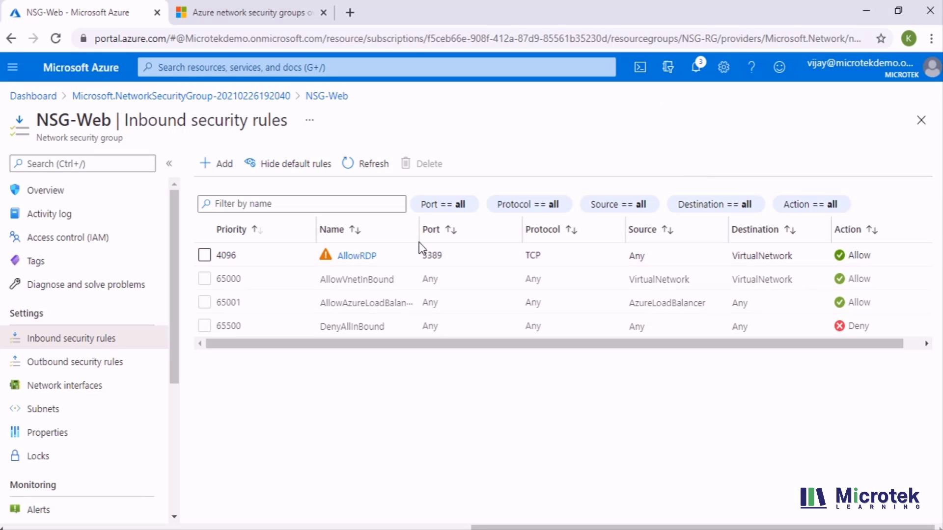
- Try switching the AllowRDP rule's source to IP Addresses, and discard the unsaved edit
click(361, 259)
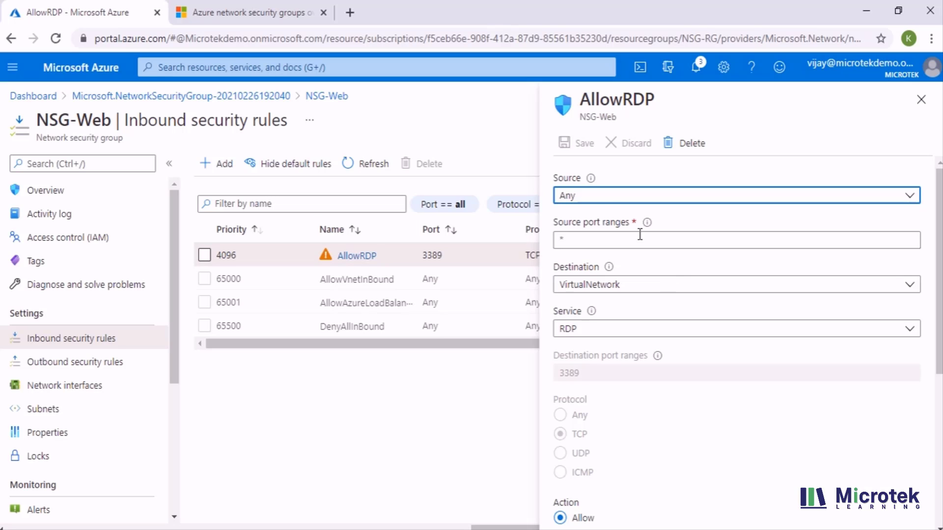
click(591, 201)
click(590, 237)
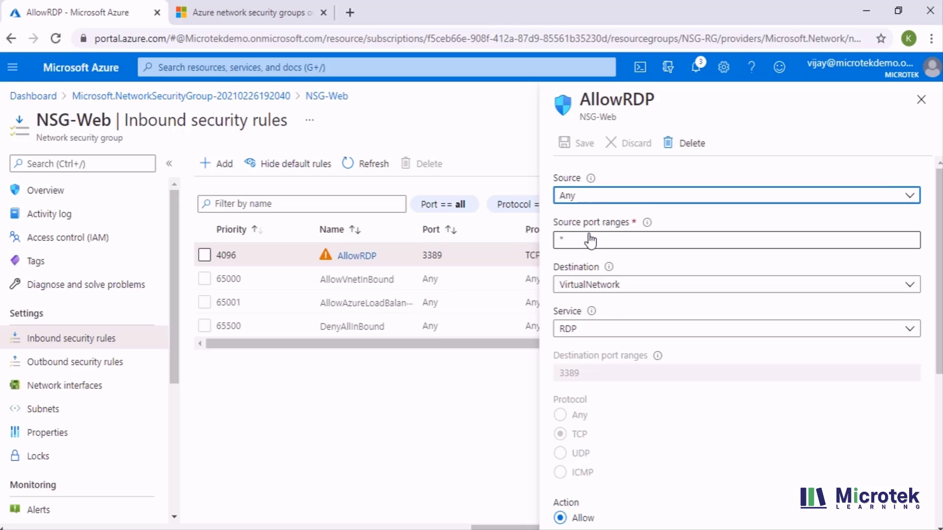
click(686, 242)
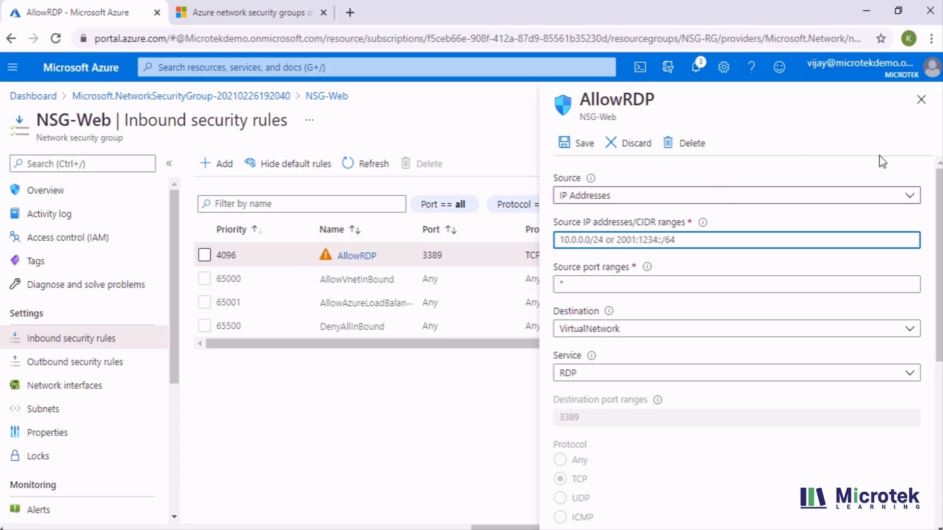
click(920, 101)
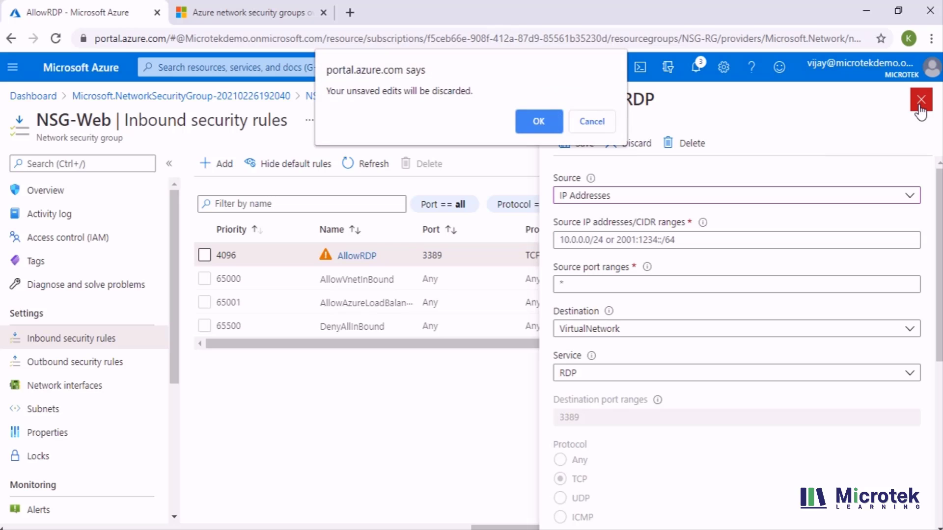
click(550, 120)
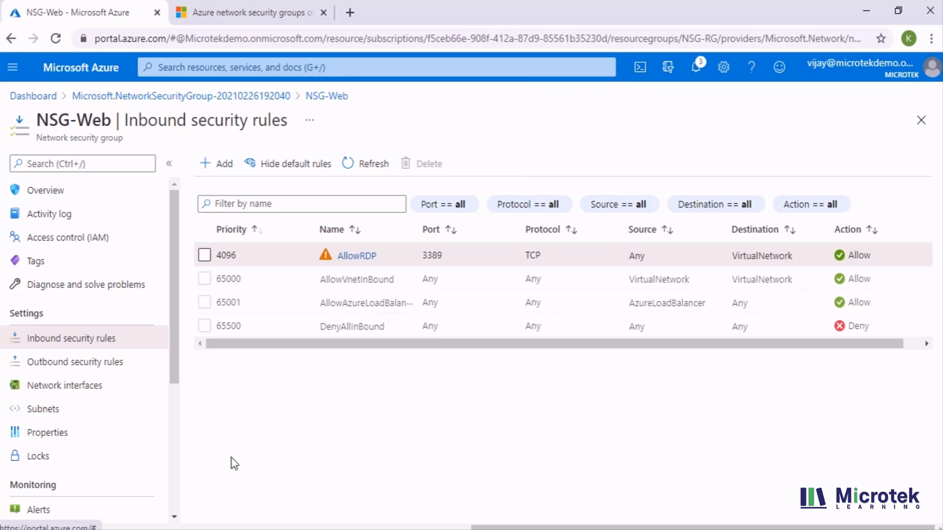
- Try to associate a network interface with NSG-Web, and leave the association page
click(84, 393)
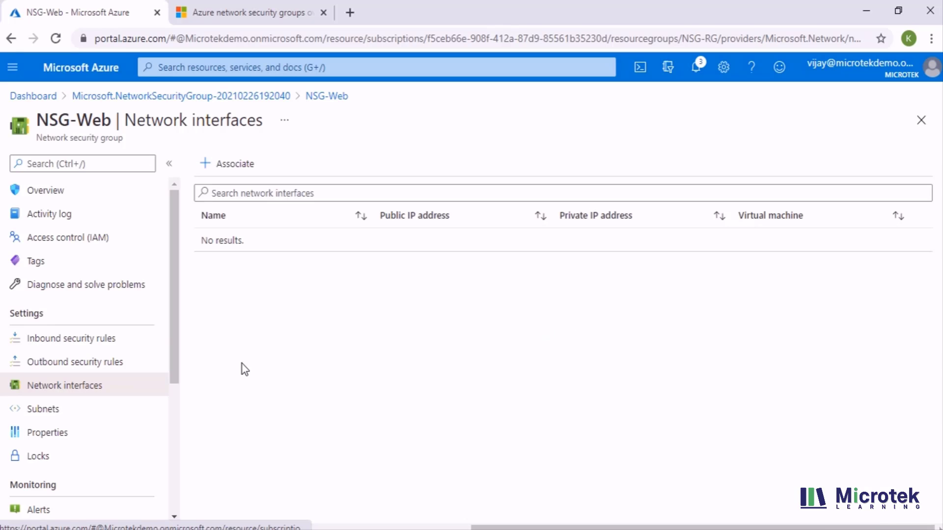
click(219, 166)
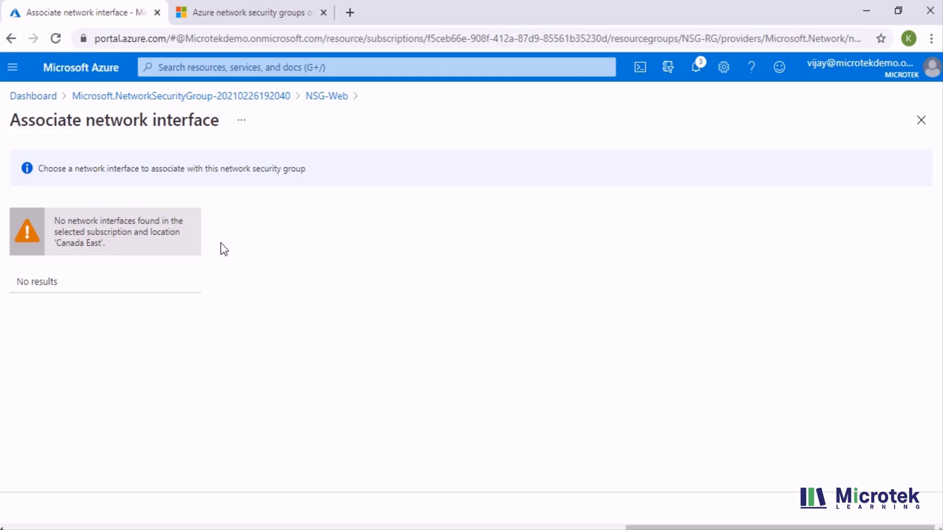
click(921, 123)
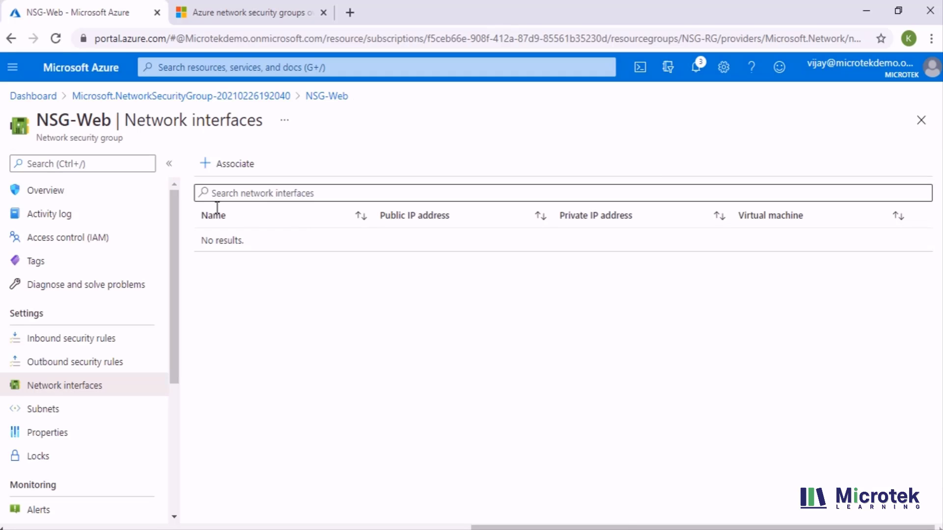
- Try to associate a subnet with NSG-Web by looking for an available virtual network, and close the association form
click(49, 411)
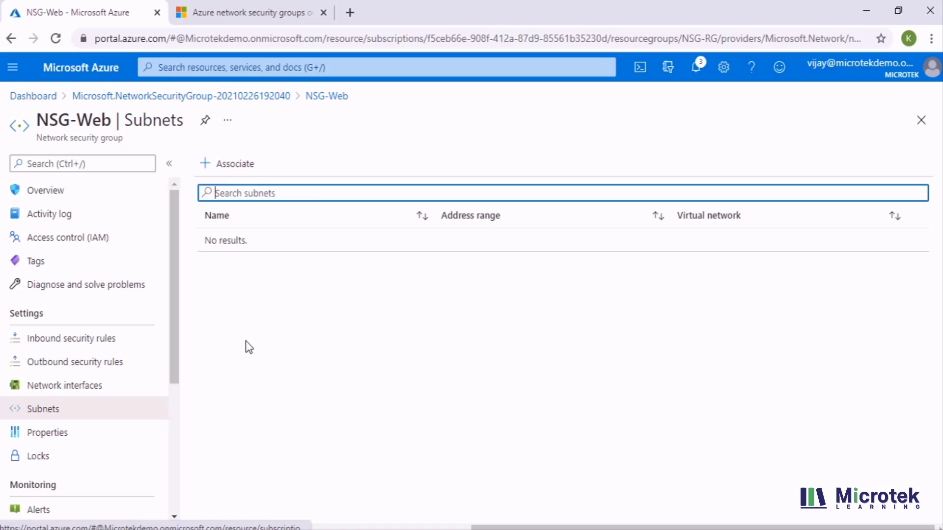
click(222, 167)
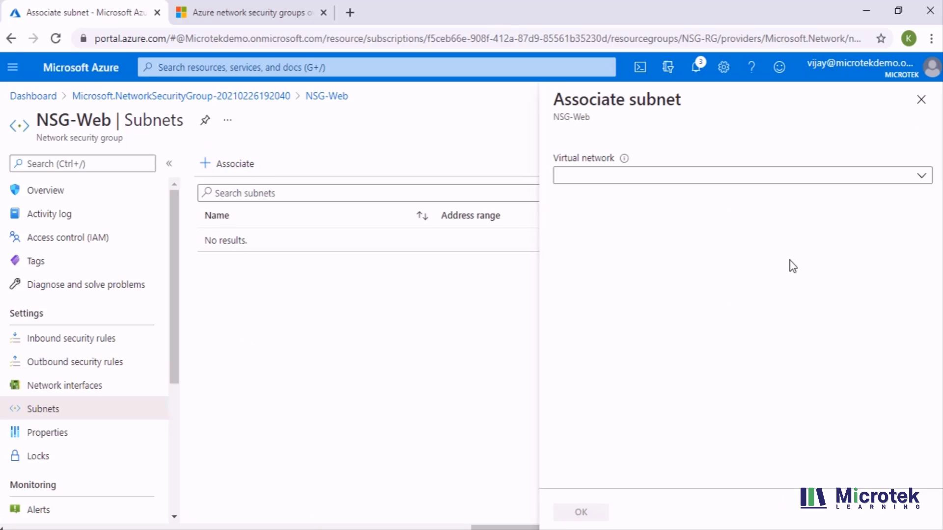
click(690, 176)
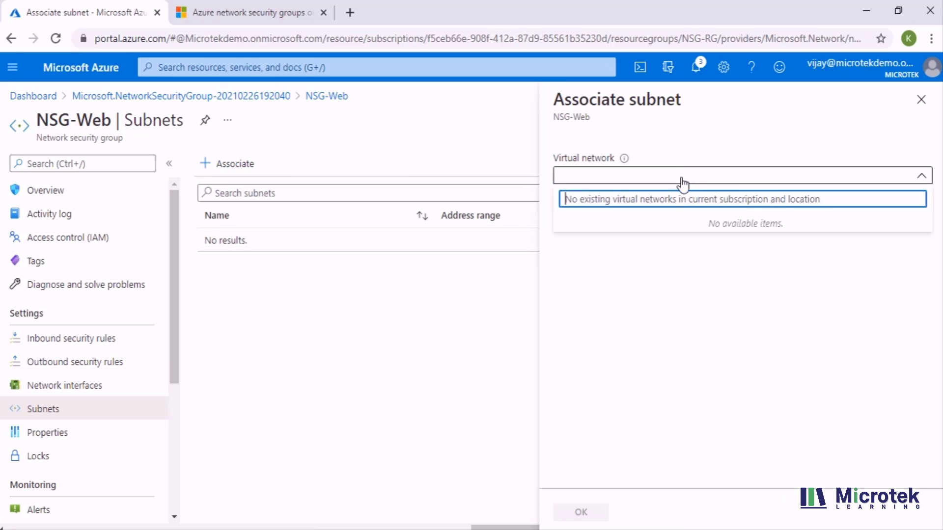
click(697, 248)
click(922, 99)
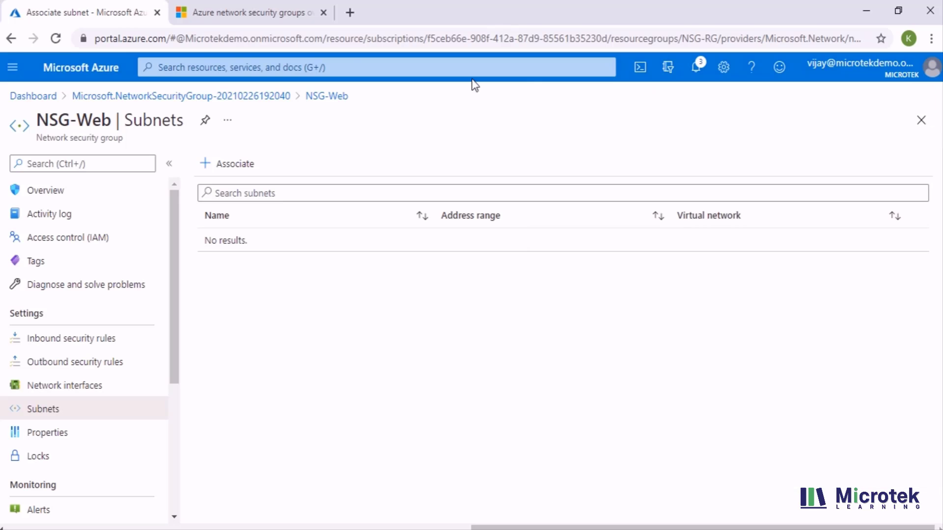
- Start a new virtual network in resource group NSG-RG and name it VNET-NSG
click(334, 67)
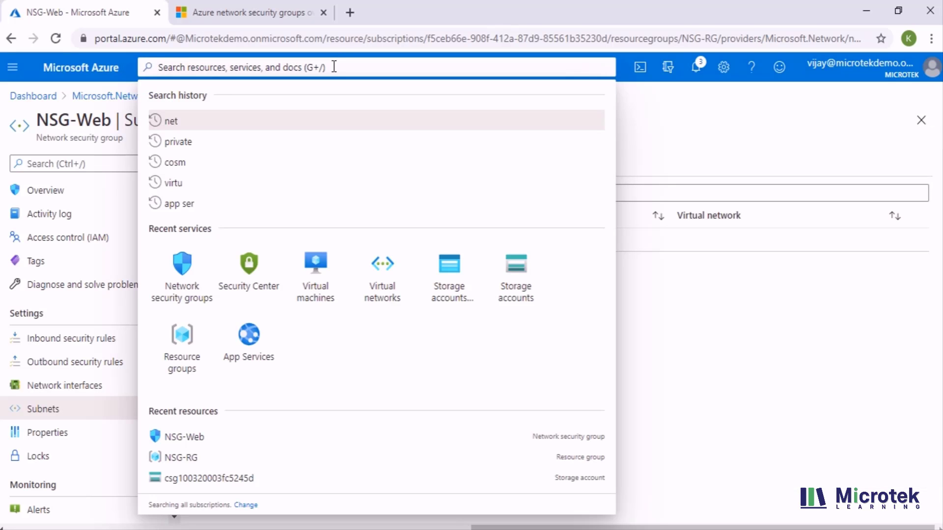
click(385, 273)
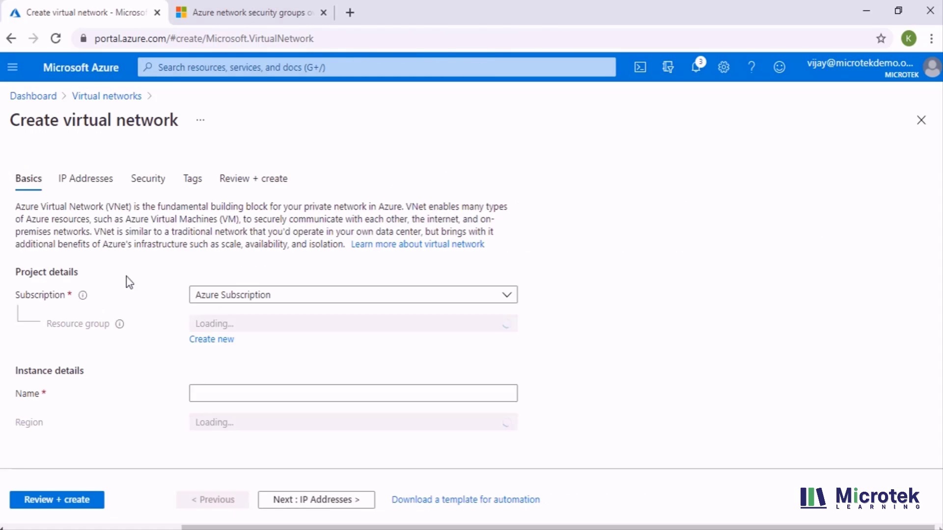
click(255, 330)
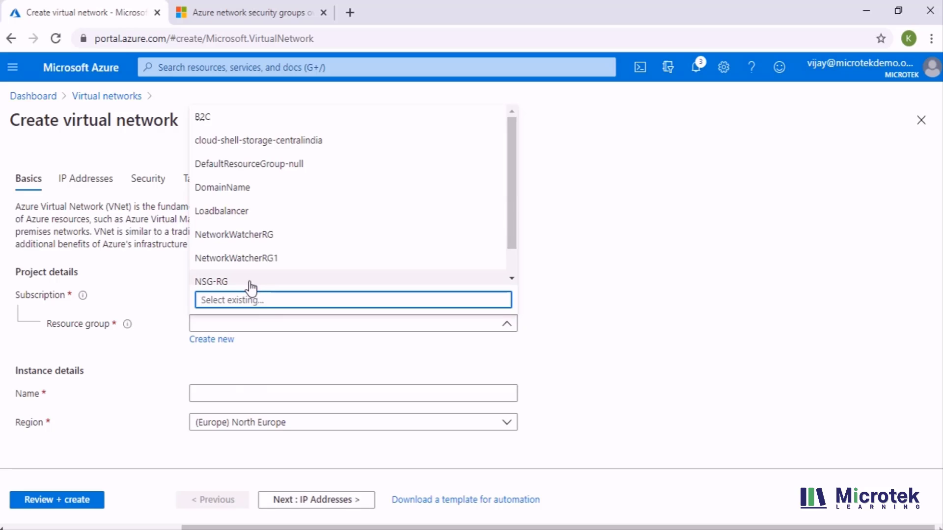
click(248, 279)
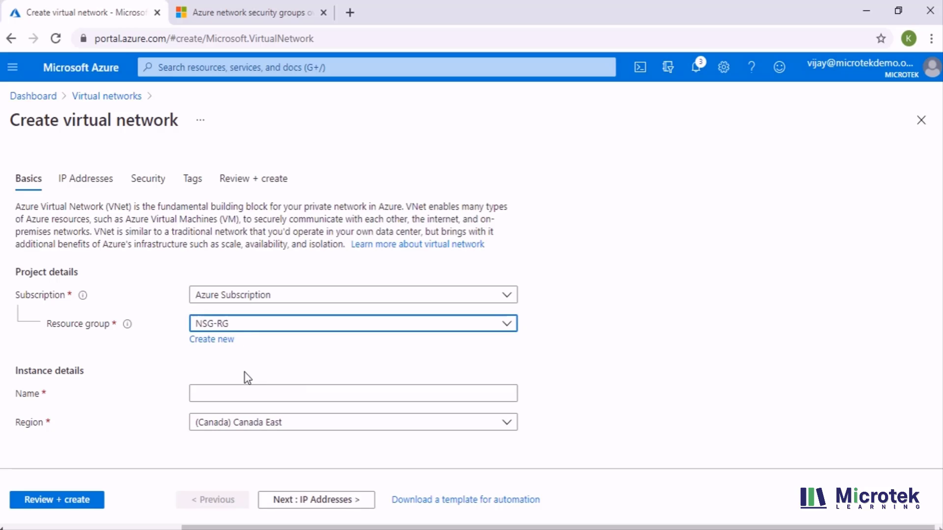
click(224, 394)
text(VNE)
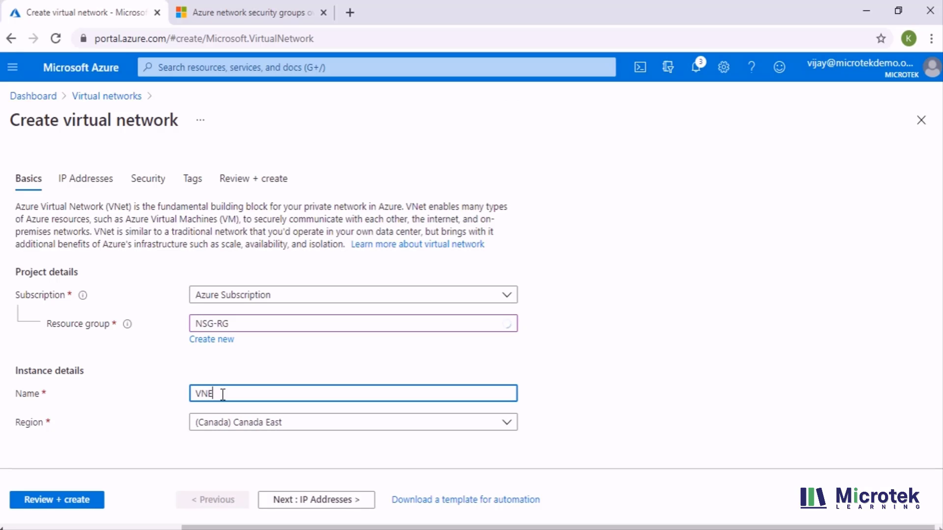
text(T-NSG)
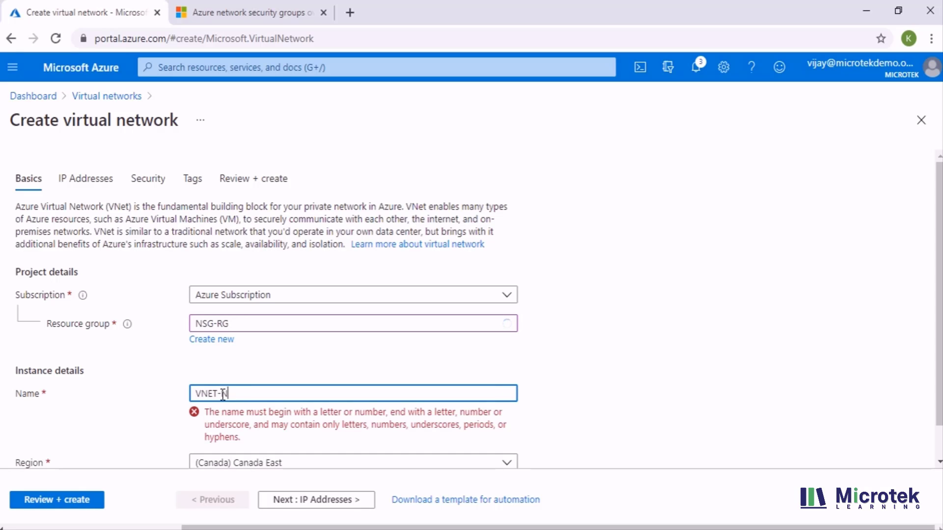
- Validate and create the VNET-NSG virtual network with the default address space and subnet, and dismiss the deployment notification
click(39, 504)
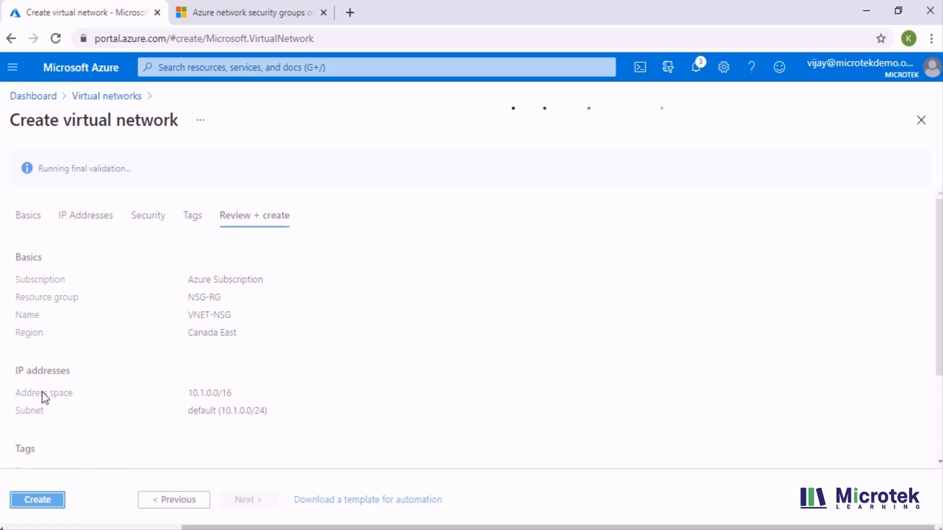
click(29, 501)
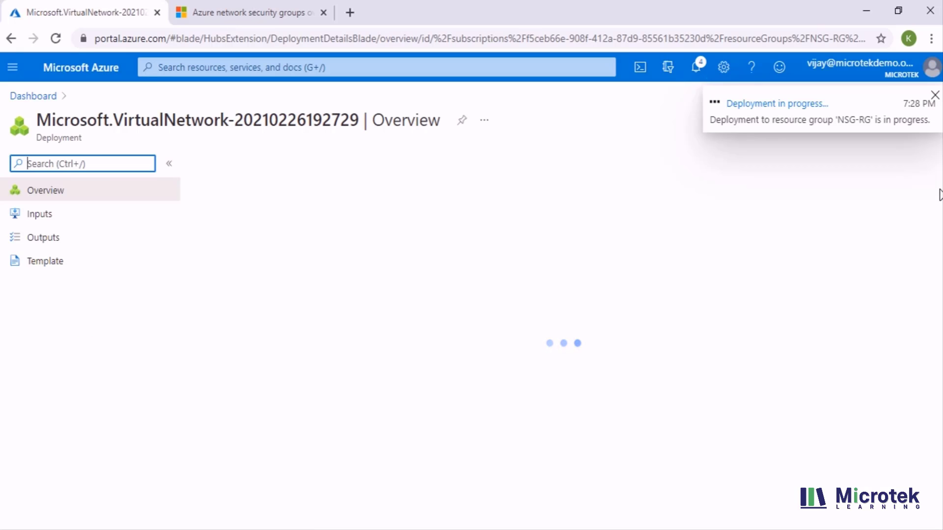
click(935, 98)
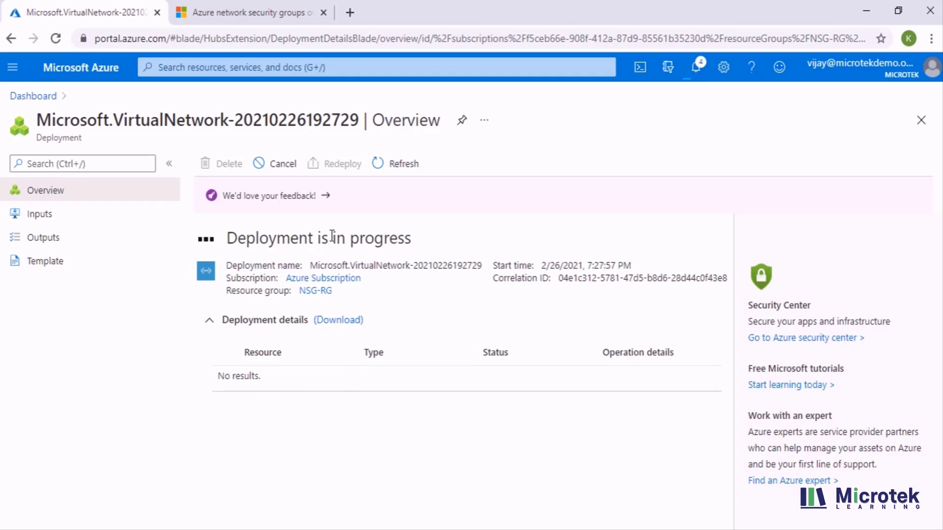
- Reopen NSG-Web from the list of network security groups and show its associated subnets
click(273, 68)
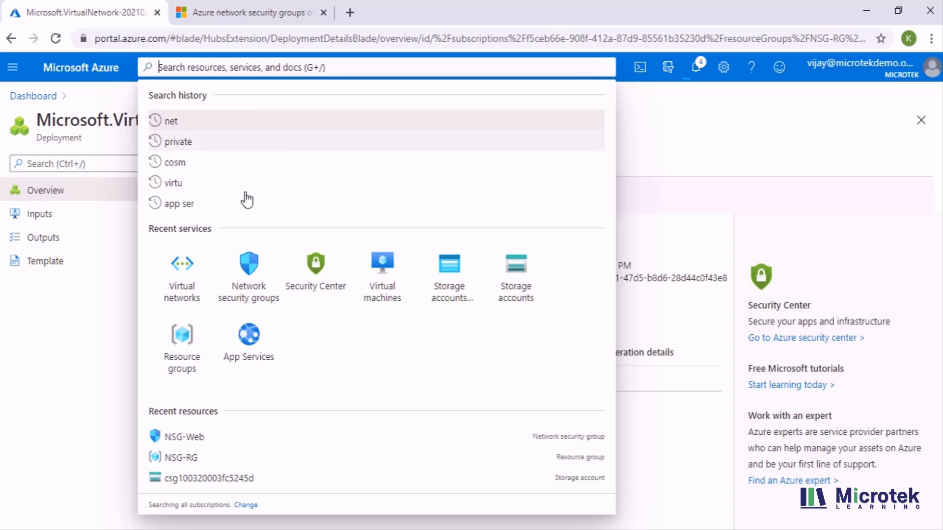
click(264, 274)
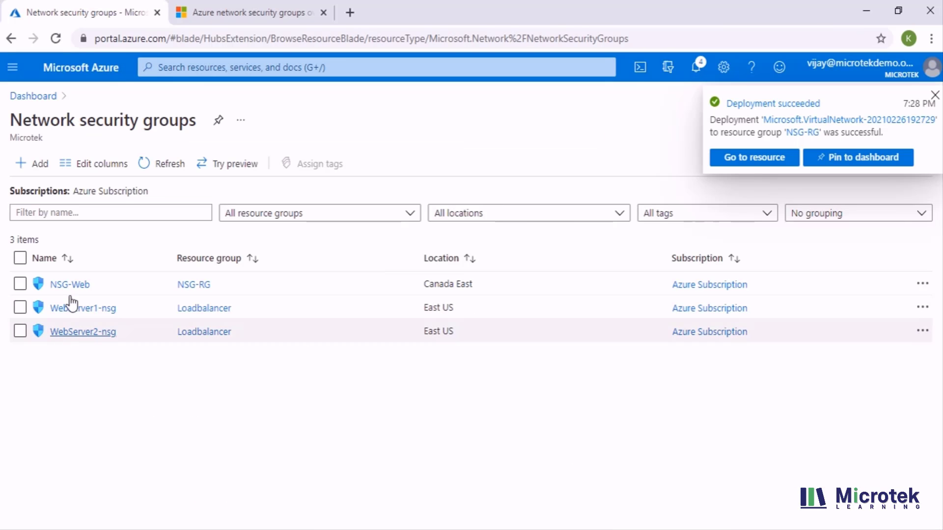
click(72, 285)
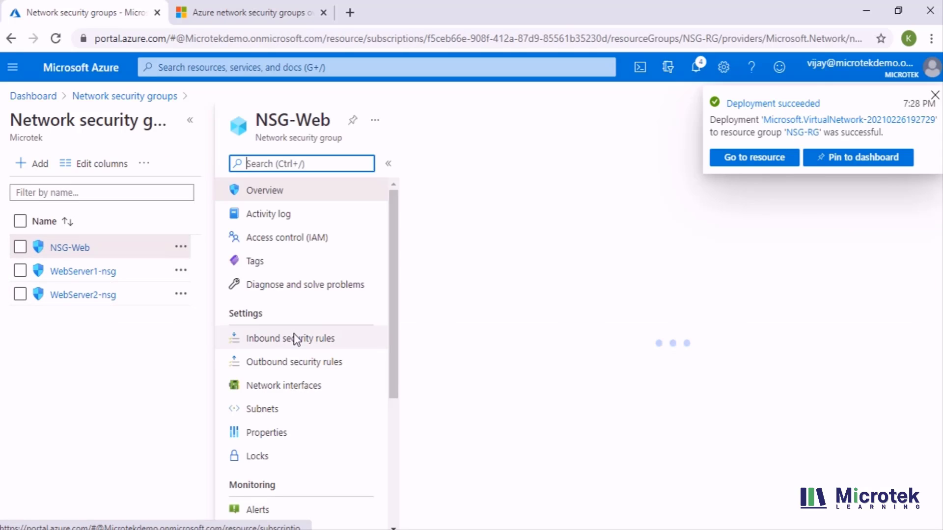
scroll(300, 368, down, 2)
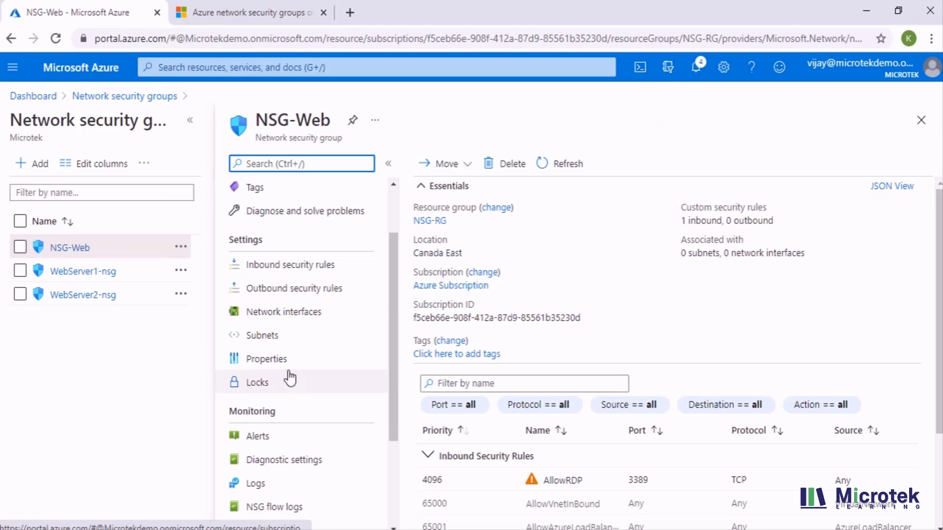
click(289, 344)
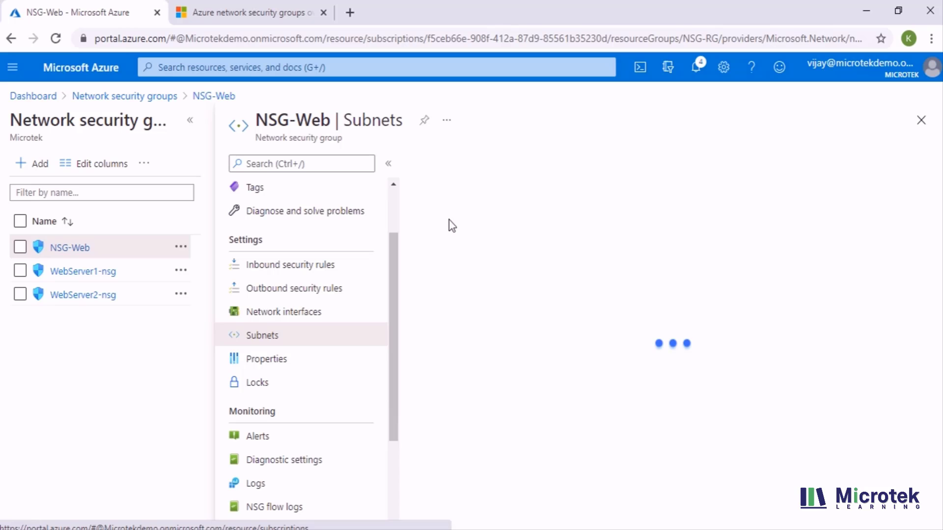
- Associate NSG-Web with the default subnet of the VNET-NSG virtual network
click(434, 166)
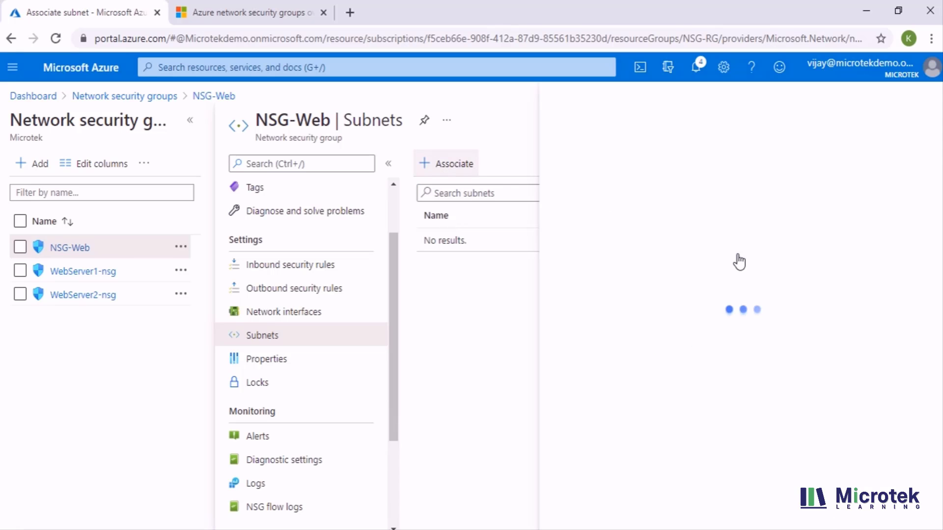
click(627, 179)
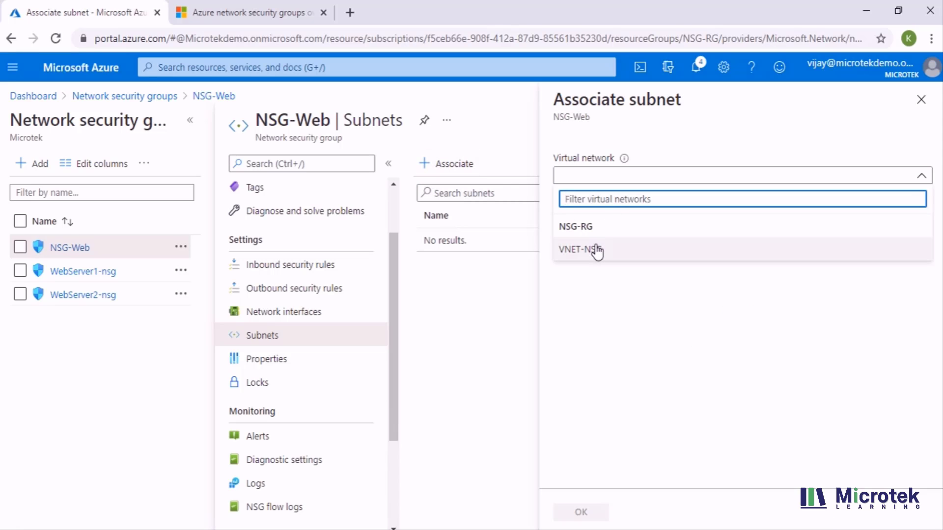
click(596, 249)
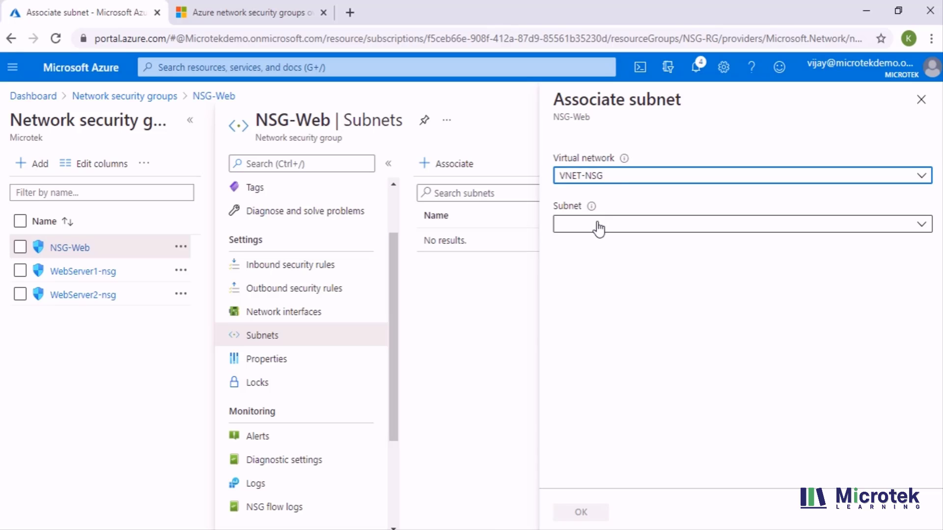
click(598, 226)
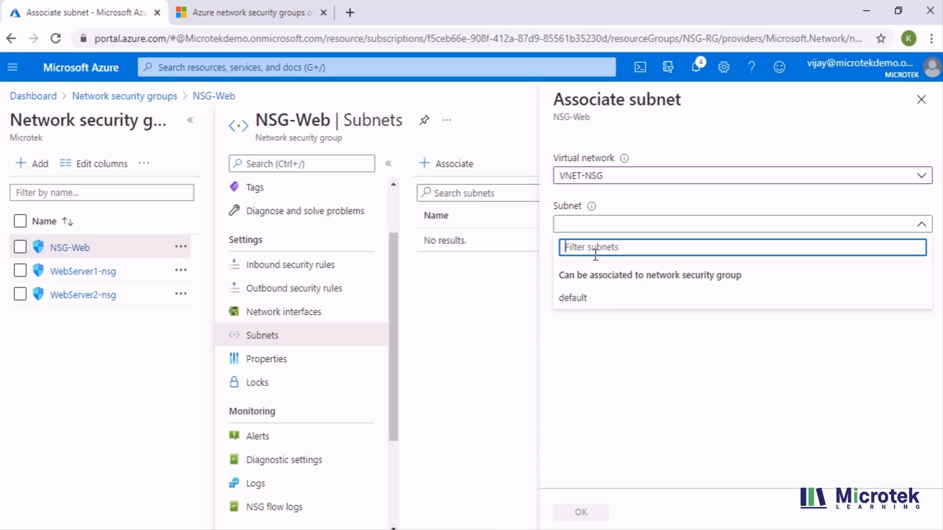
click(604, 307)
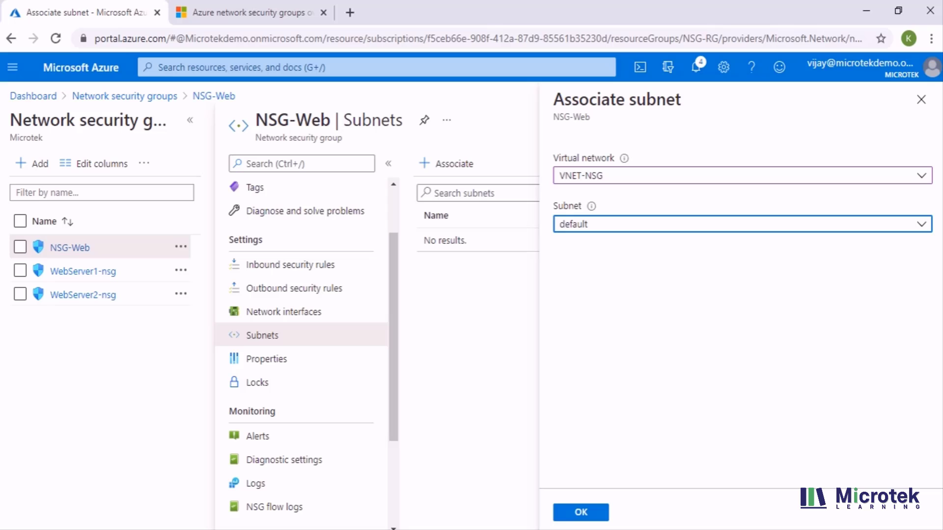
click(582, 513)
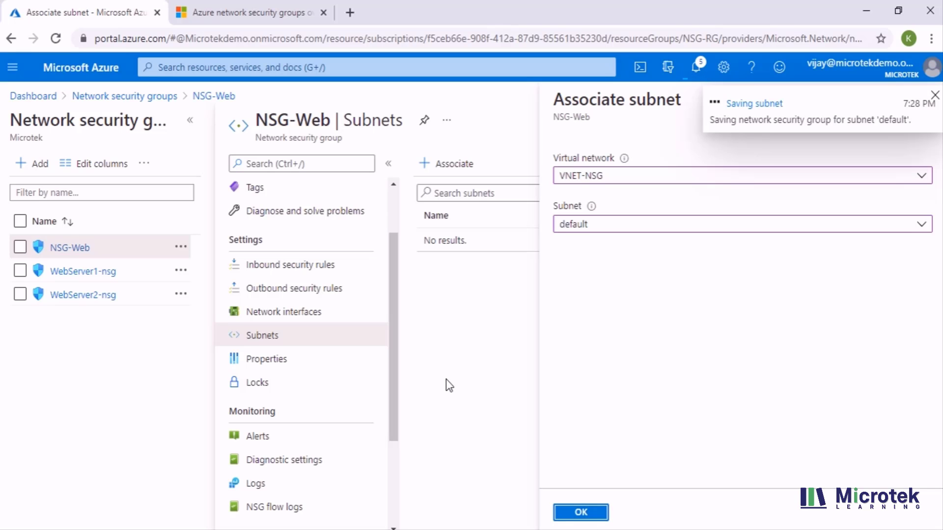
- Review the inbound security rules of NSG-Web, followed by its outbound security rules
scroll(316, 359, up, 2)
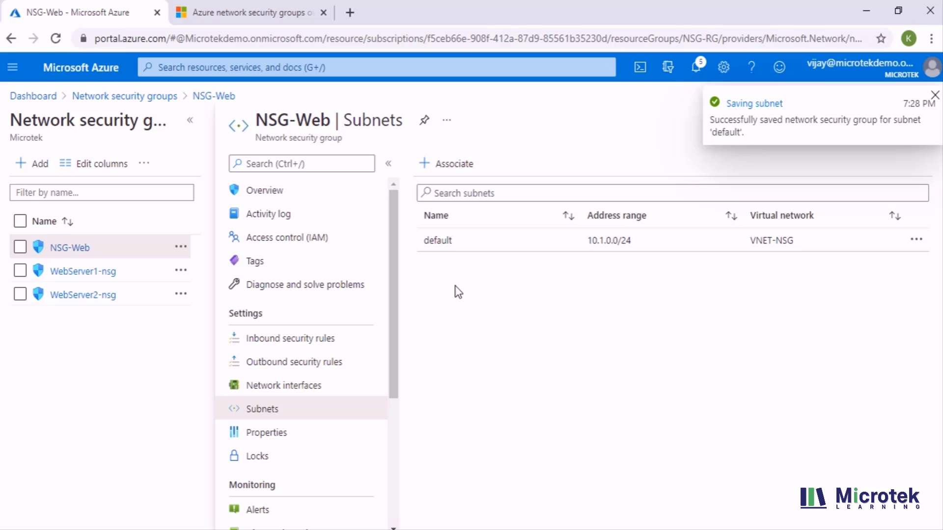
click(287, 341)
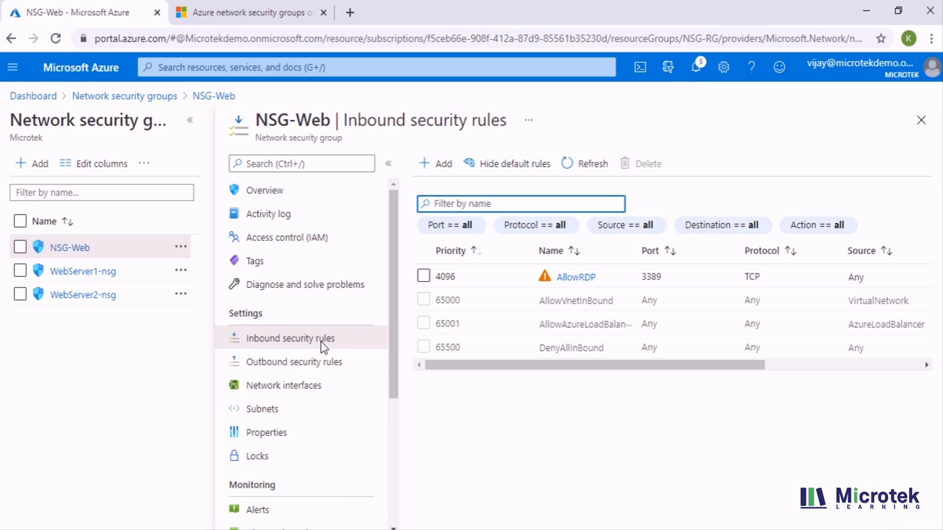
click(306, 361)
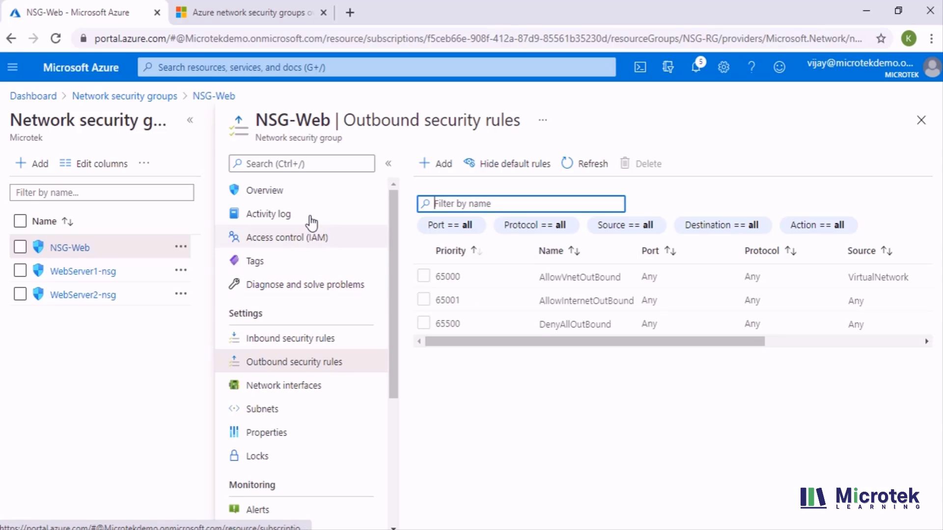
- Refresh the NSG-Web overview and examine its custom rule and association summary along with the inbound and outbound rule lists
click(298, 201)
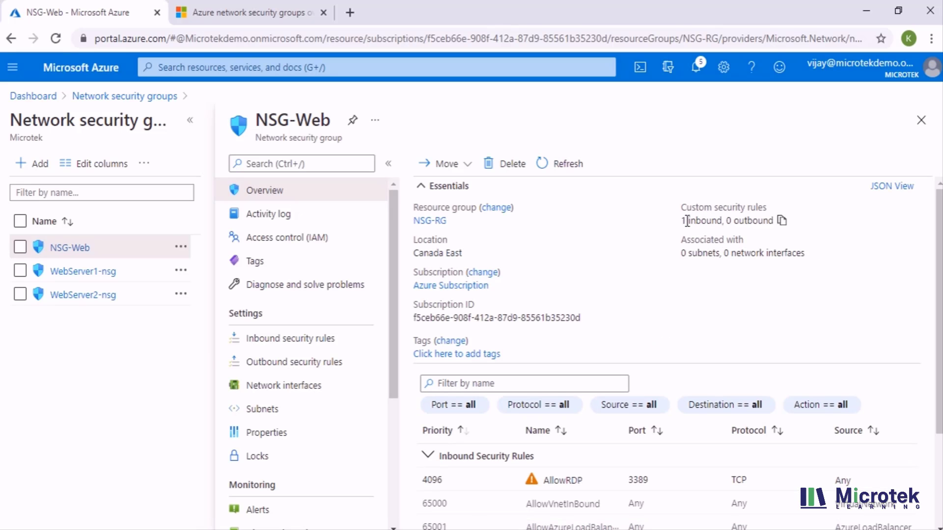
click(562, 166)
drag(744, 240, 717, 246)
click(709, 273)
scroll(688, 306, down, 3)
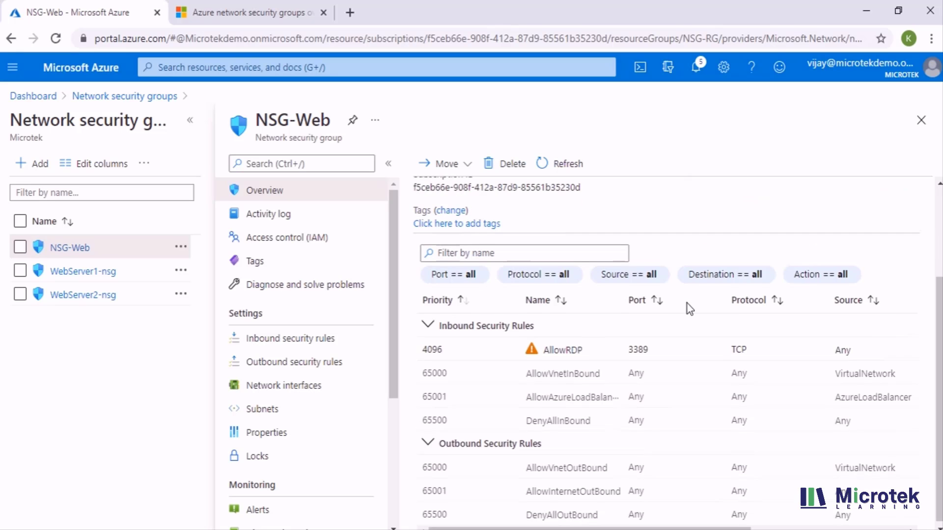
scroll(690, 309, up, 3)
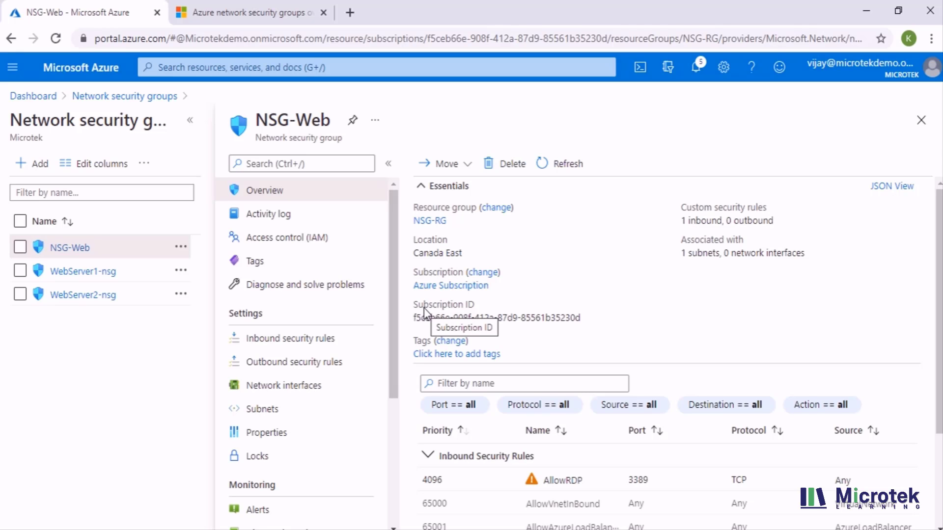
scroll(735, 341, down, 3)
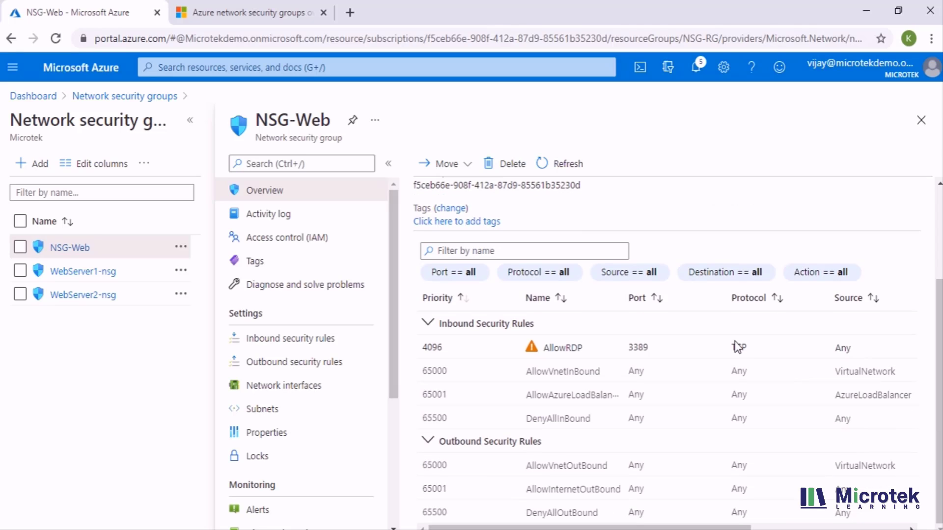